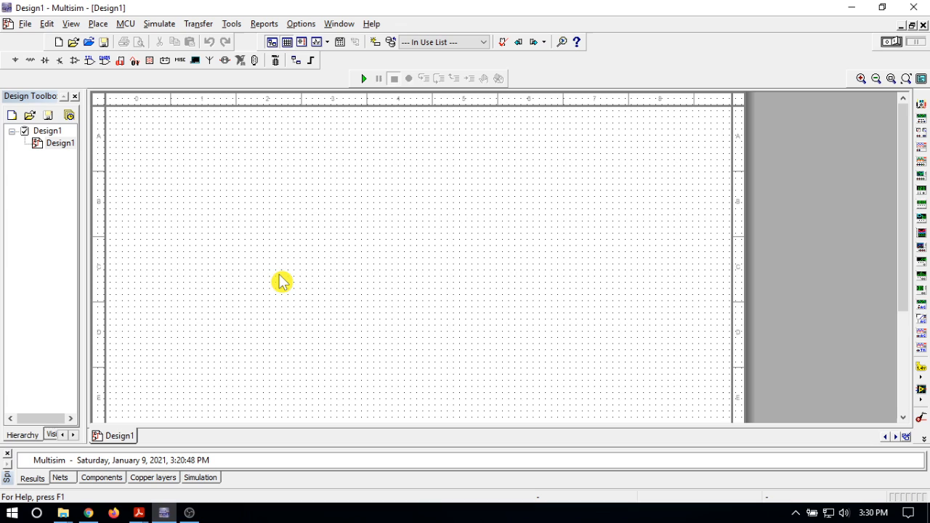
# Place a 1.0k resistor from the Basic RESISTOR family in the upper part of the empty schematic.
pyautogui.click(29, 62)
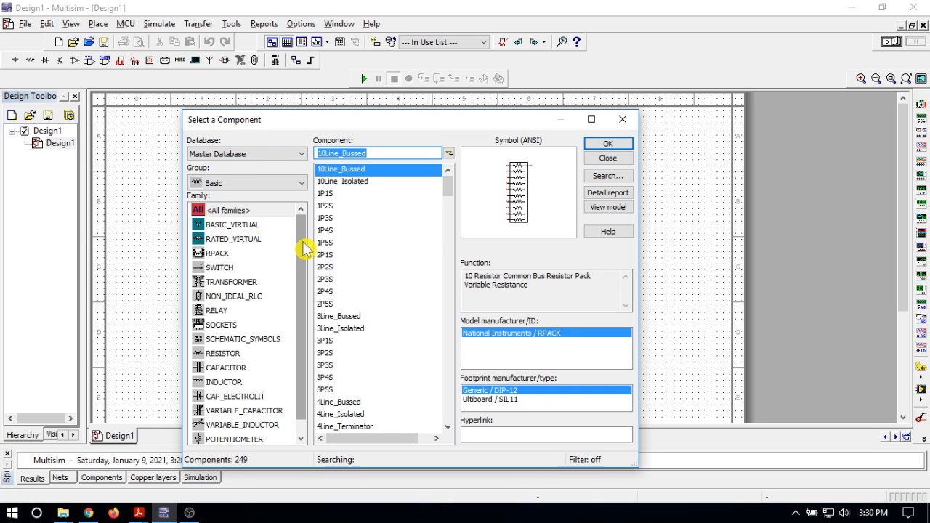
pyautogui.click(234, 355)
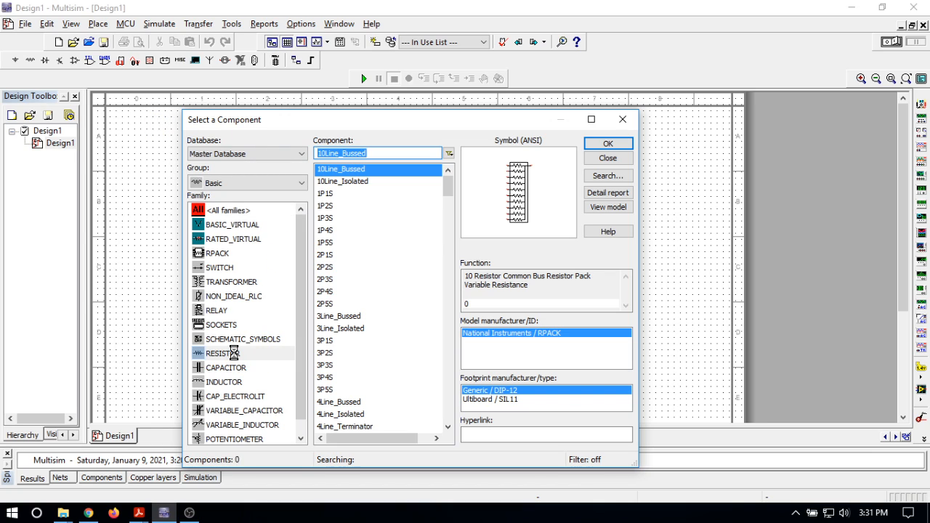
pyautogui.click(609, 145)
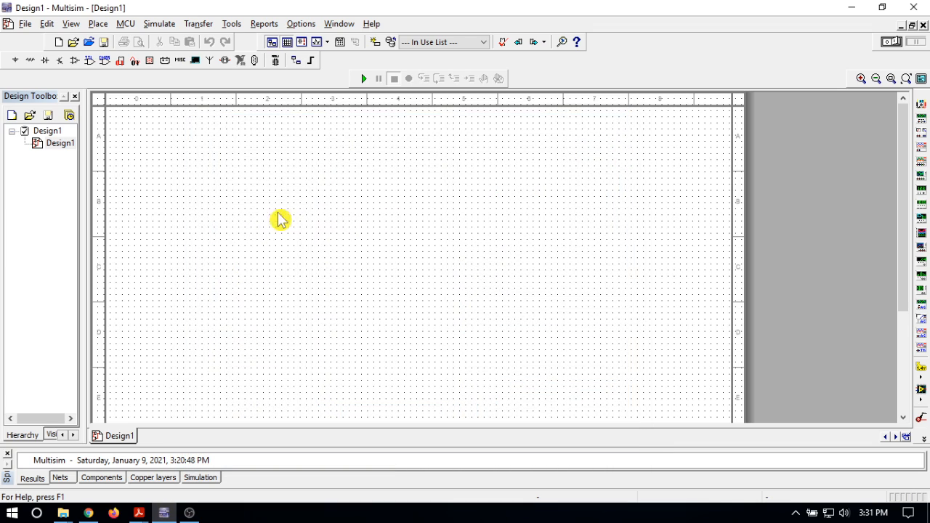
pyautogui.click(314, 206)
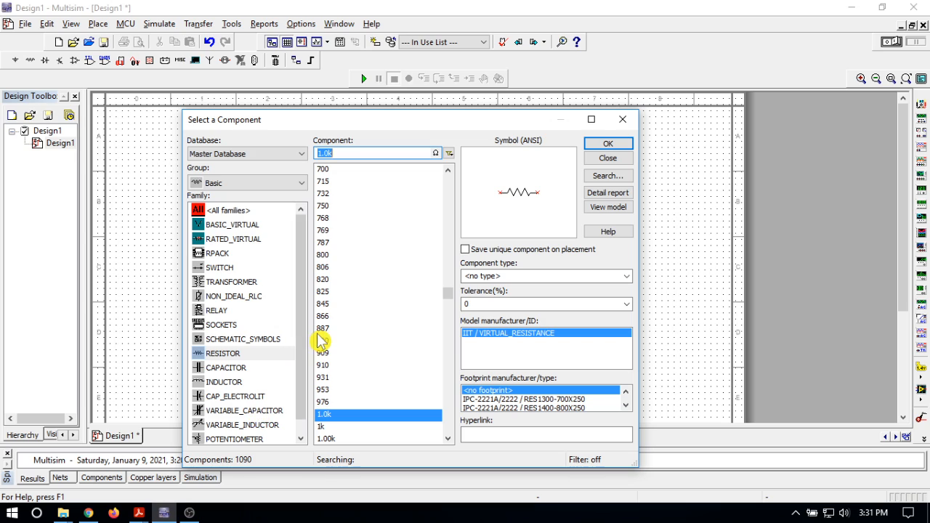
# Place a 1m inductor from the INDUCTOR family to the right of the resistor, level with it.
pyautogui.click(228, 382)
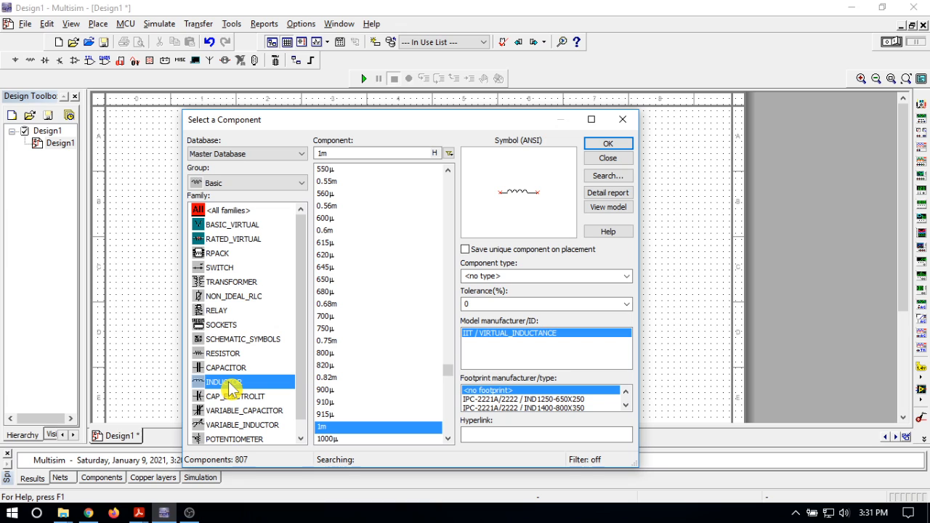
pyautogui.click(616, 144)
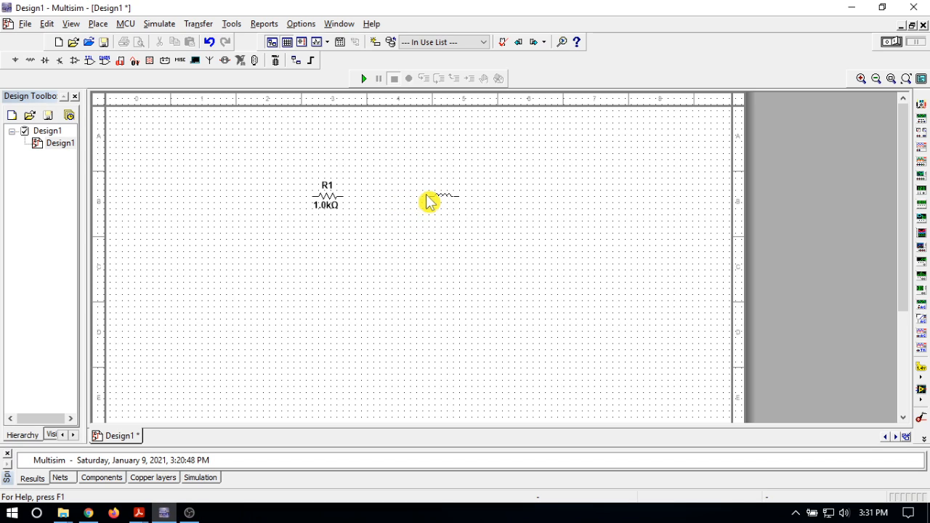
pyautogui.click(427, 201)
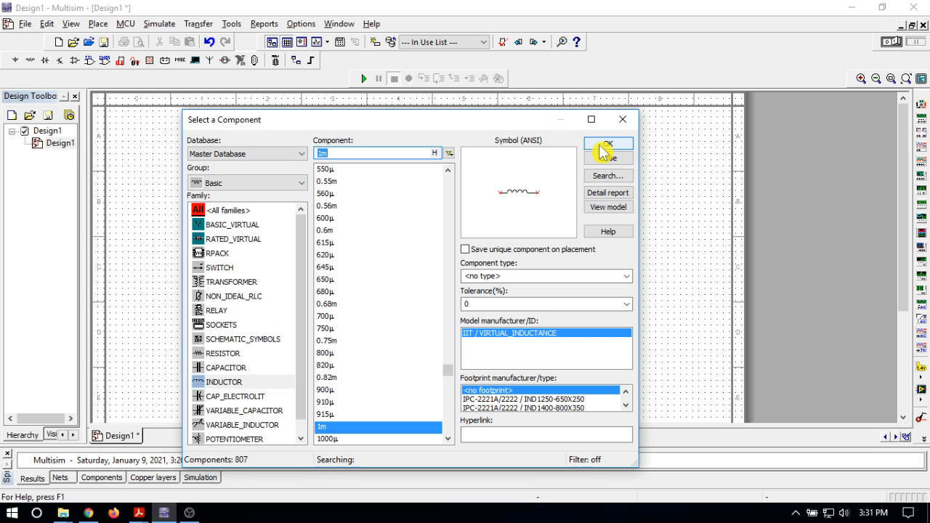
# Place a 1µ non-electrolytic capacitor from the CAPACITOR family below and midway between the resistor and inductor, and finish placing basic parts.
pyautogui.click(230, 400)
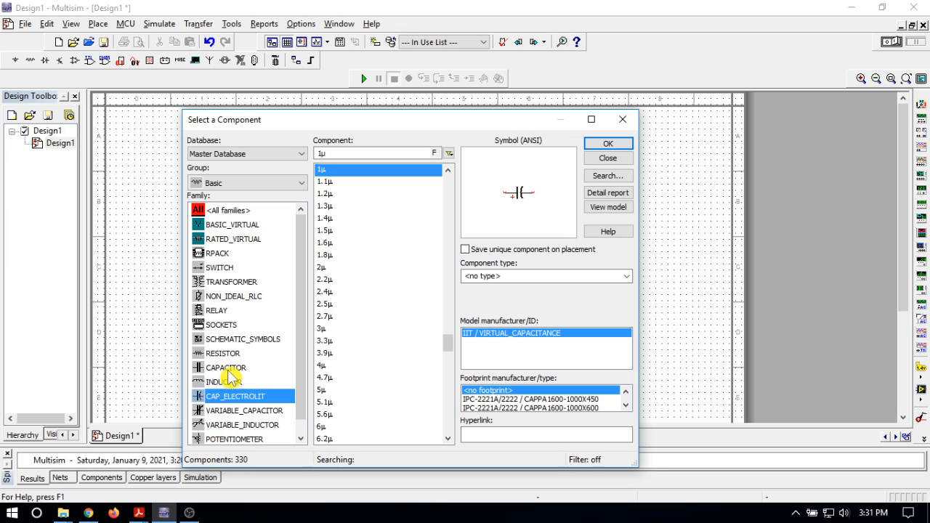
pyautogui.click(229, 369)
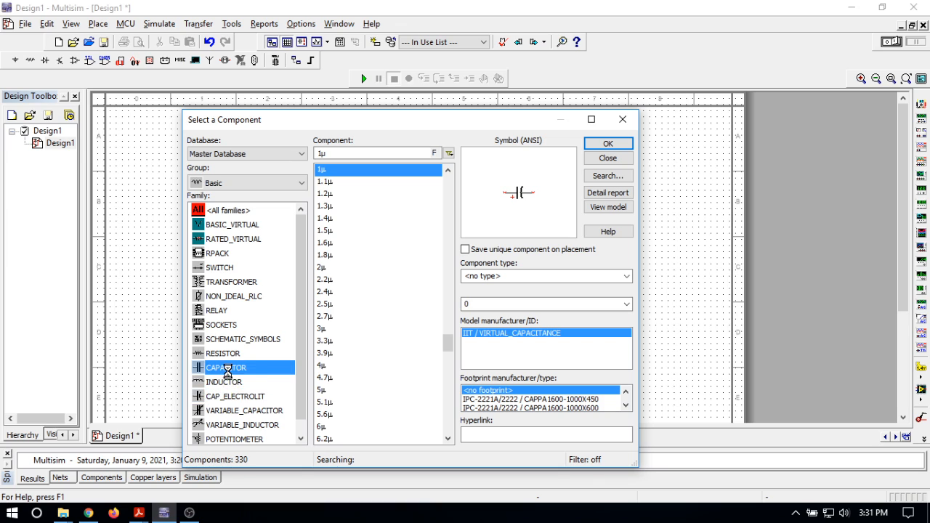
pyautogui.click(608, 143)
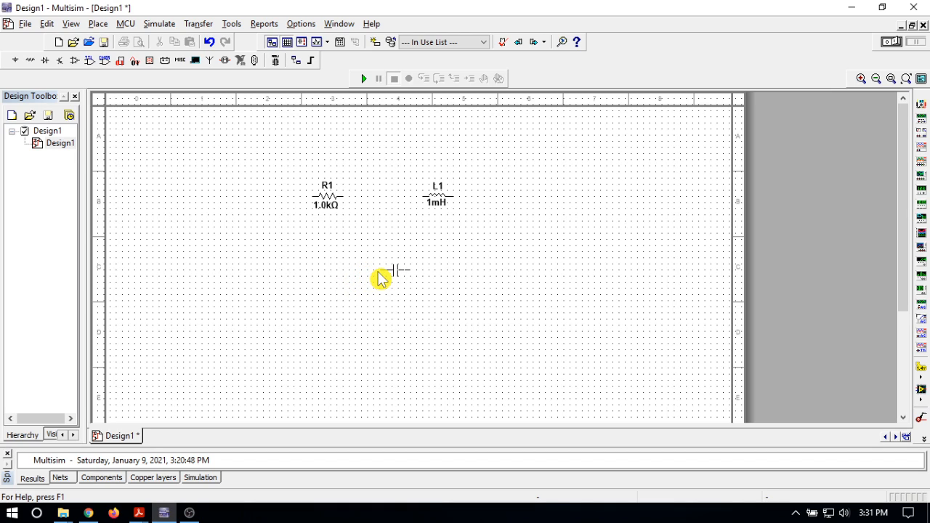
pyautogui.press('Escape')
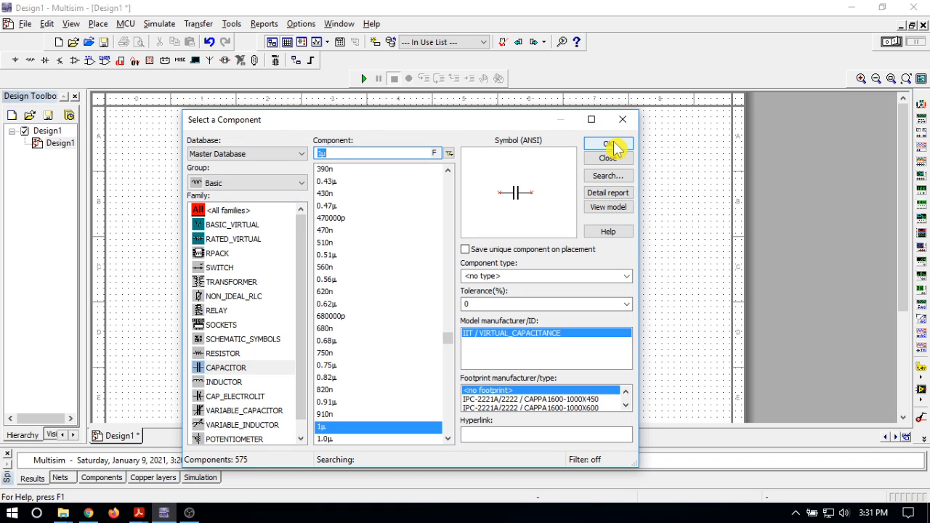
pyautogui.click(608, 160)
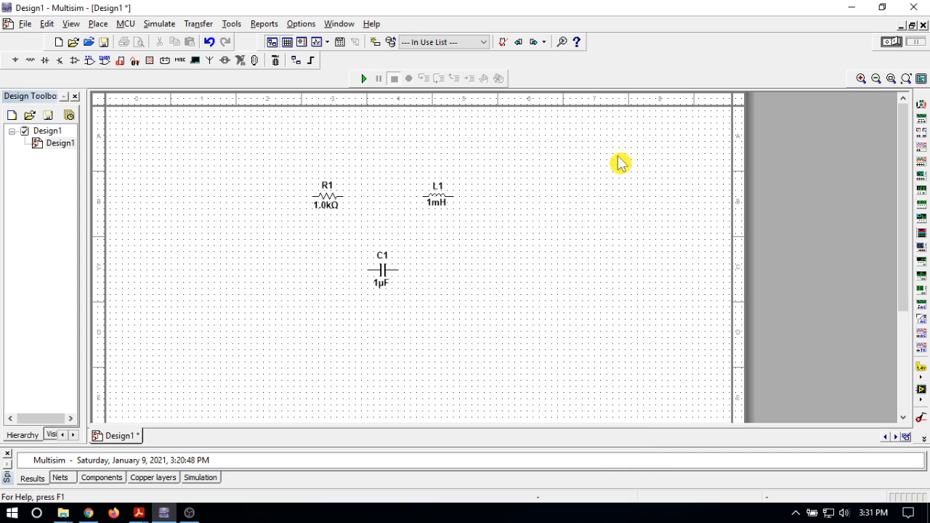
# Magnify the three placed components, leave free space to their left, and shrink the results pane to enlarge the schematic area.
pyautogui.click(860, 80)
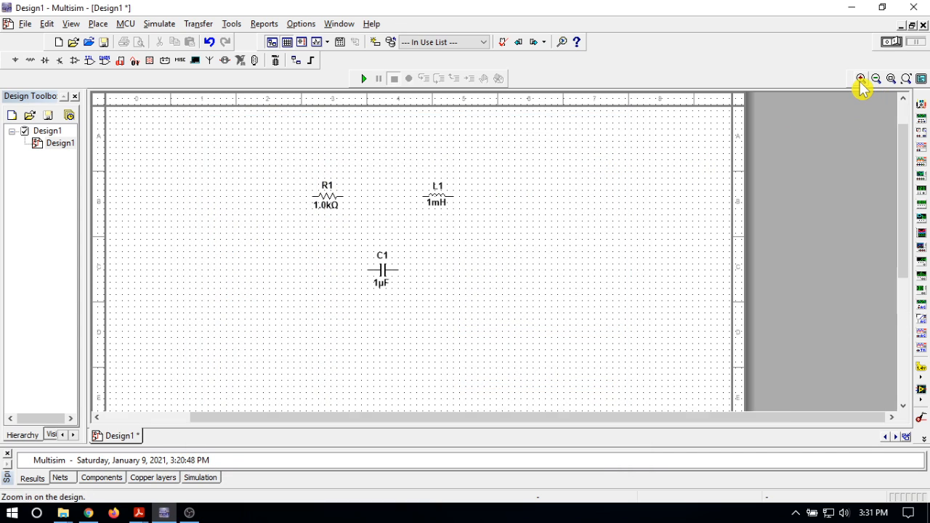
pyautogui.click(861, 80)
pyautogui.click(860, 80)
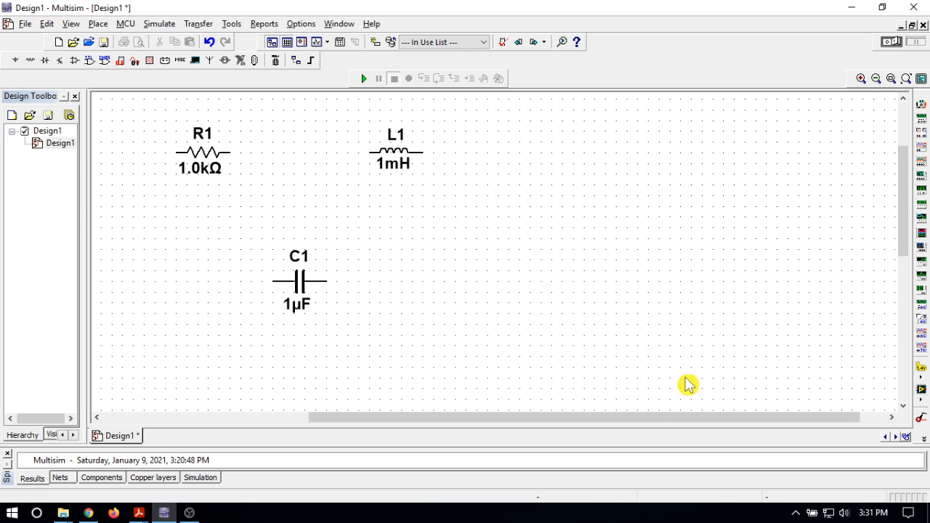
pyautogui.moveTo(652, 417); pyautogui.dragTo(501, 434)
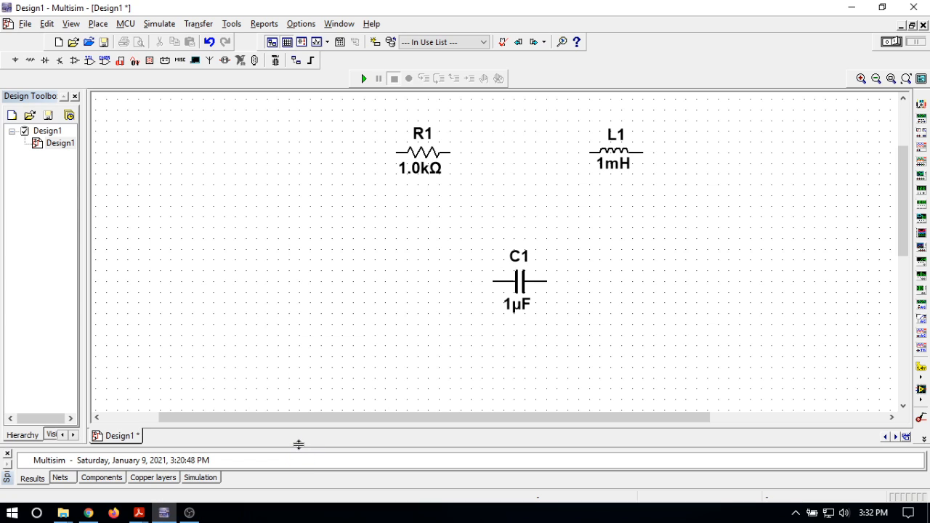
pyautogui.moveTo(299, 442); pyautogui.dragTo(299, 467)
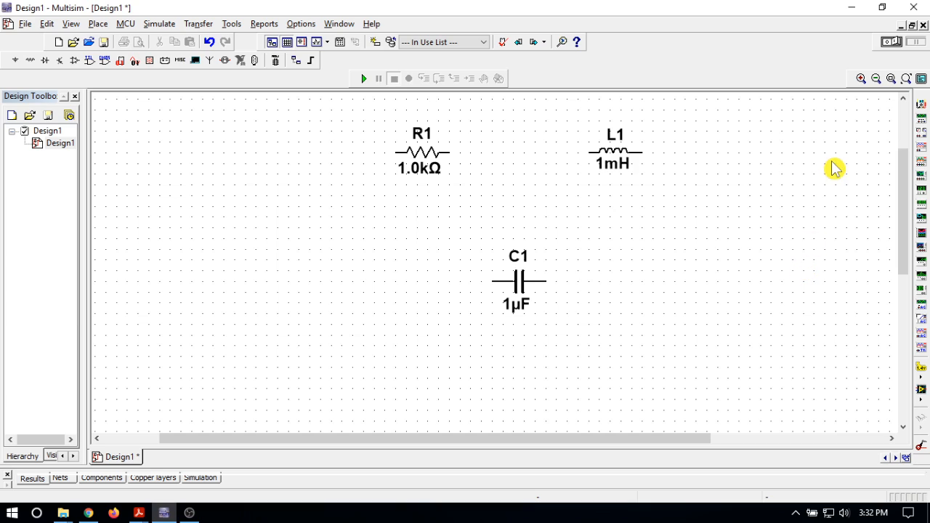
pyautogui.click(861, 79)
pyautogui.moveTo(909, 194); pyautogui.dragTo(910, 174)
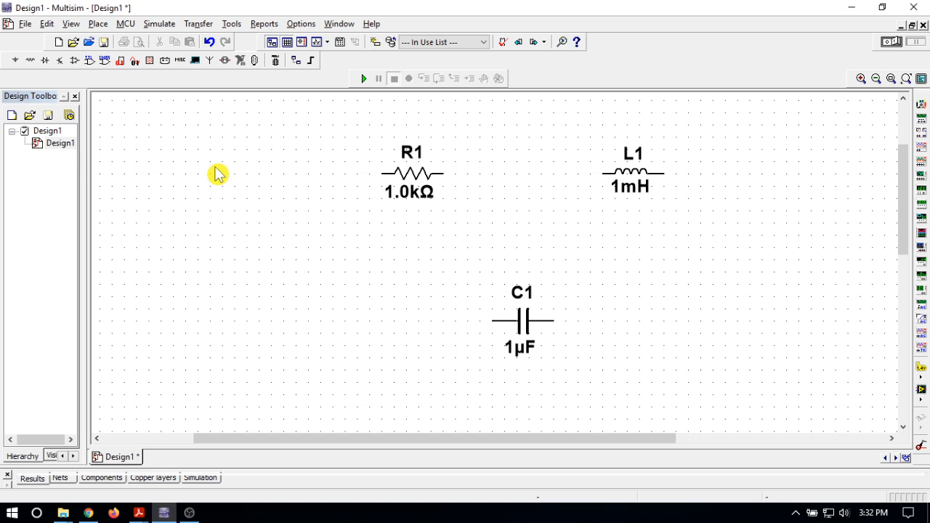
# Place an AC_VOLTAGE source from the SIGNAL_VOLTAGE_SOURCES family below and to the left of the resistor.
pyautogui.click(149, 66)
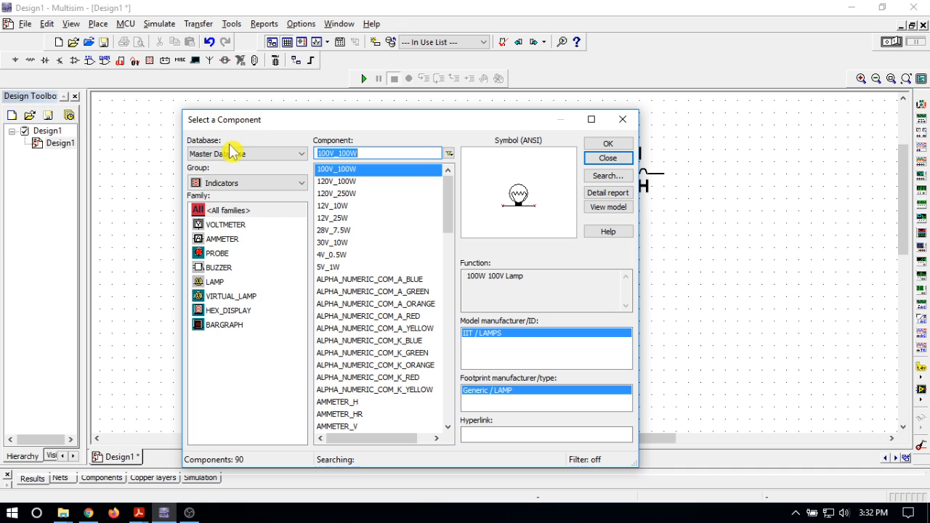
pyautogui.click(622, 120)
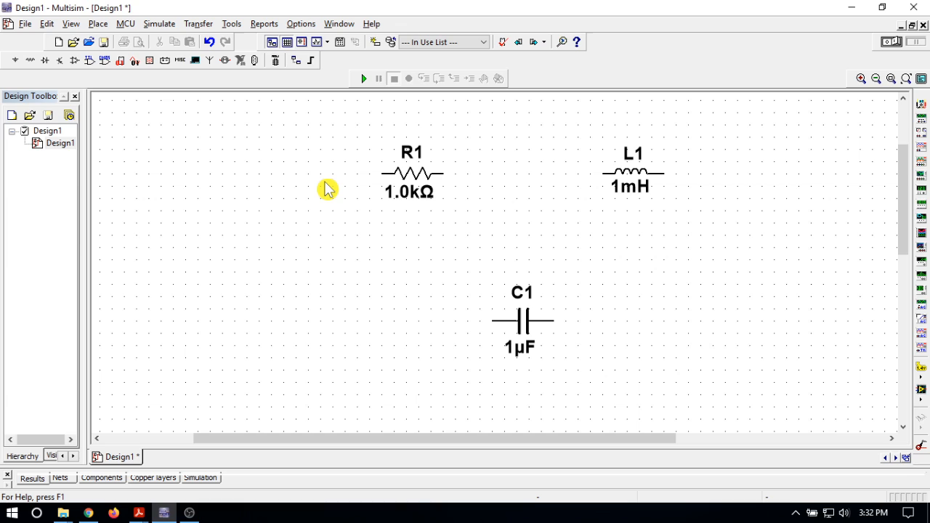
pyautogui.click(16, 61)
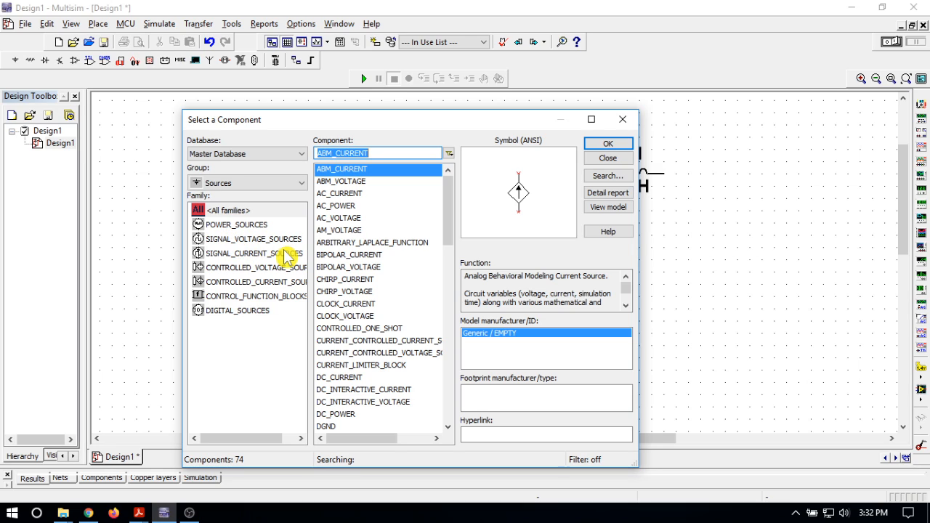
pyautogui.click(241, 242)
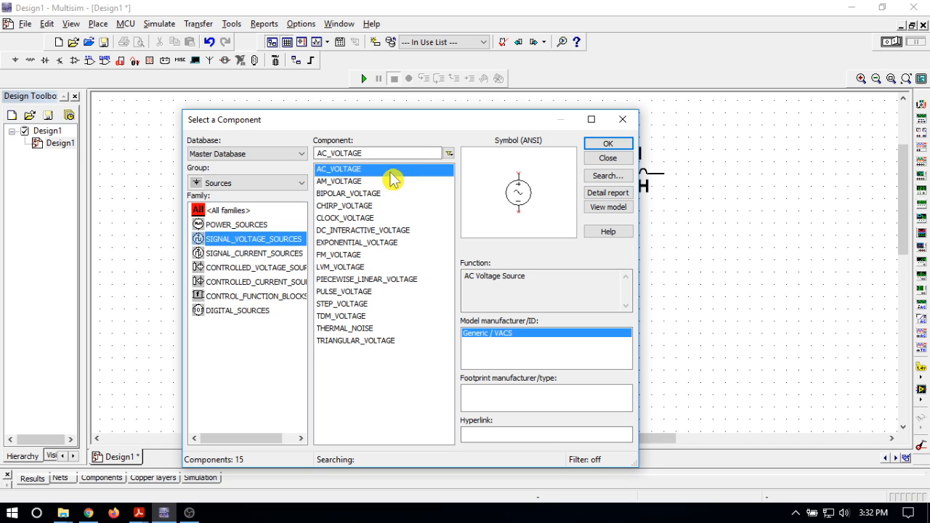
pyautogui.click(614, 144)
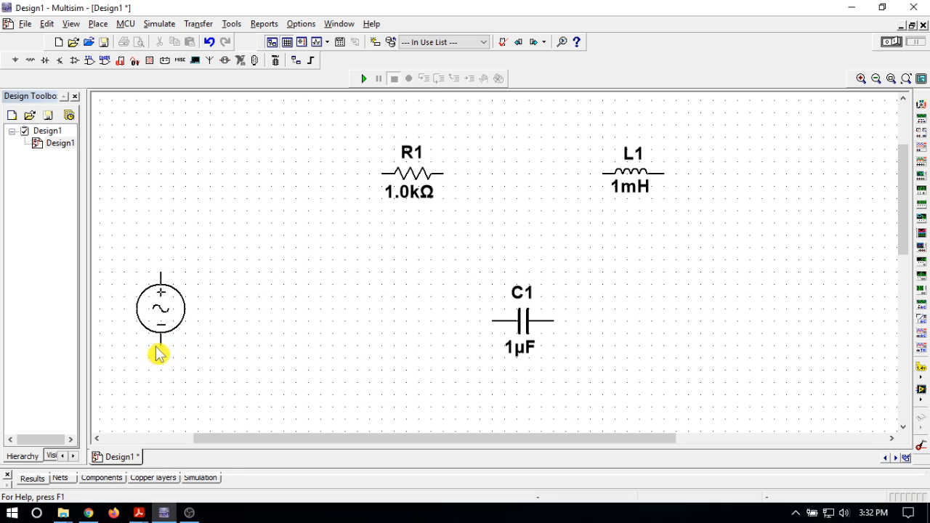
pyautogui.click(149, 392)
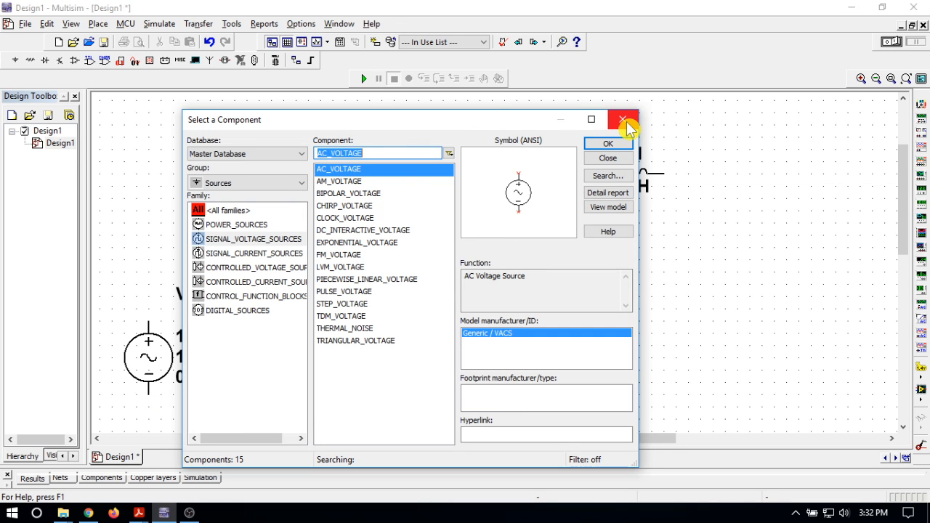
pyautogui.click(623, 121)
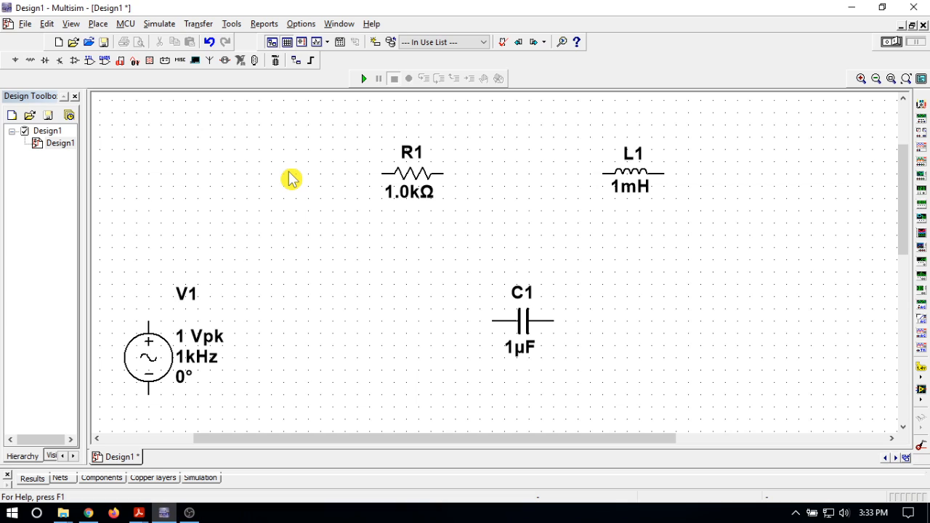
# Place a GROUND symbol from the POWER_SOURCES family to the lower right of the AC voltage source.
pyautogui.click(16, 61)
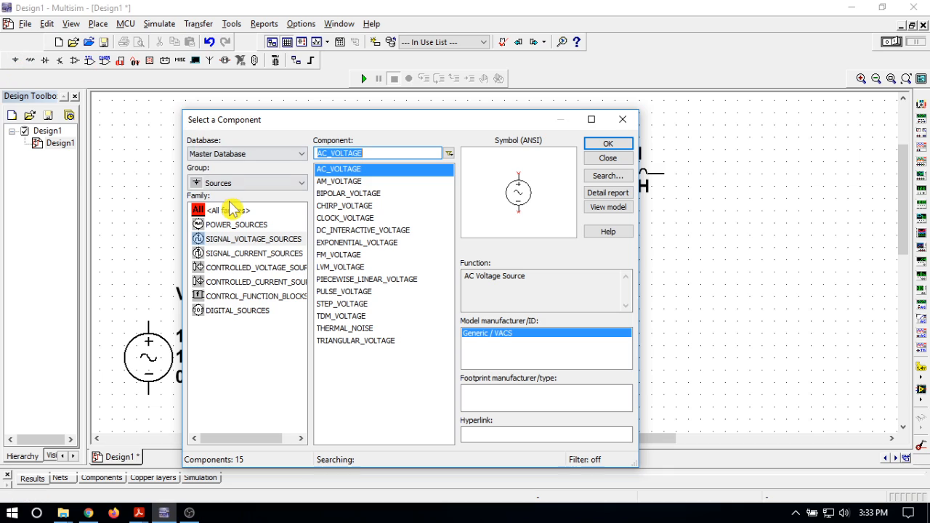
pyautogui.click(247, 222)
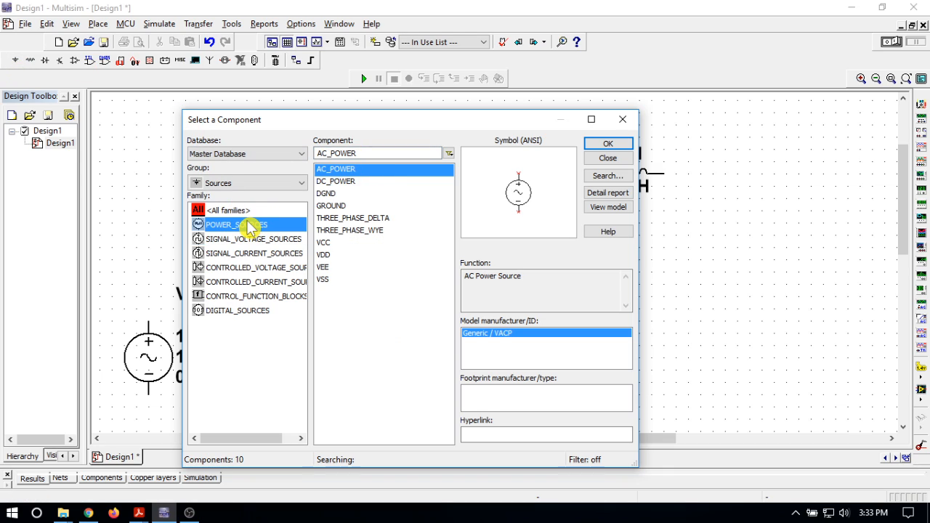
pyautogui.click(340, 207)
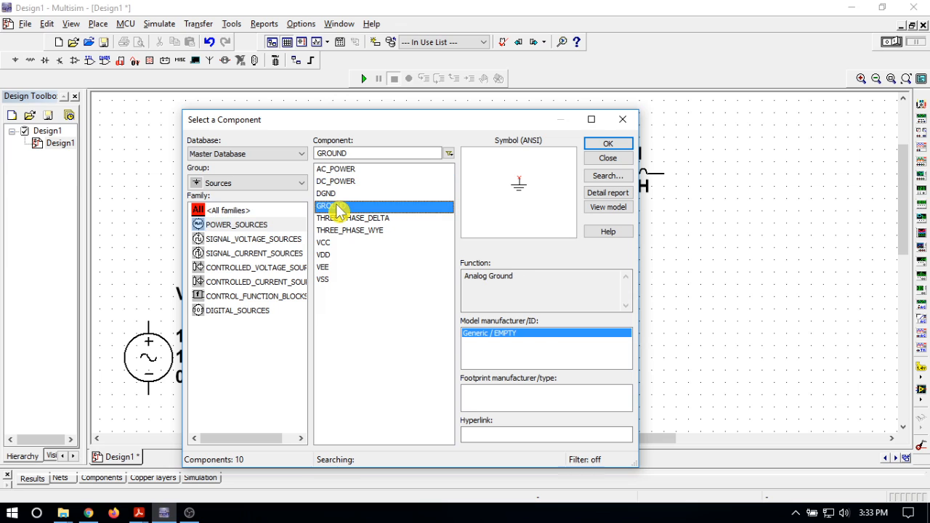
pyautogui.click(617, 143)
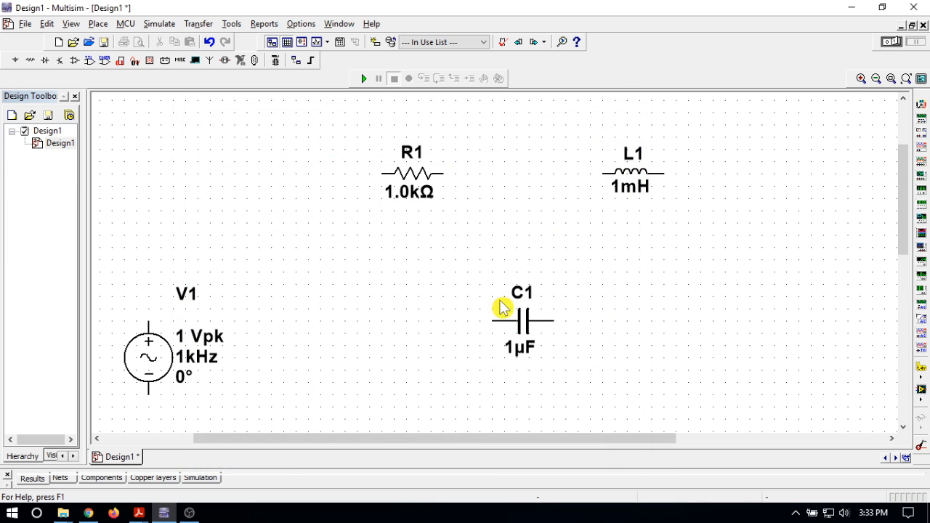
pyautogui.click(309, 401)
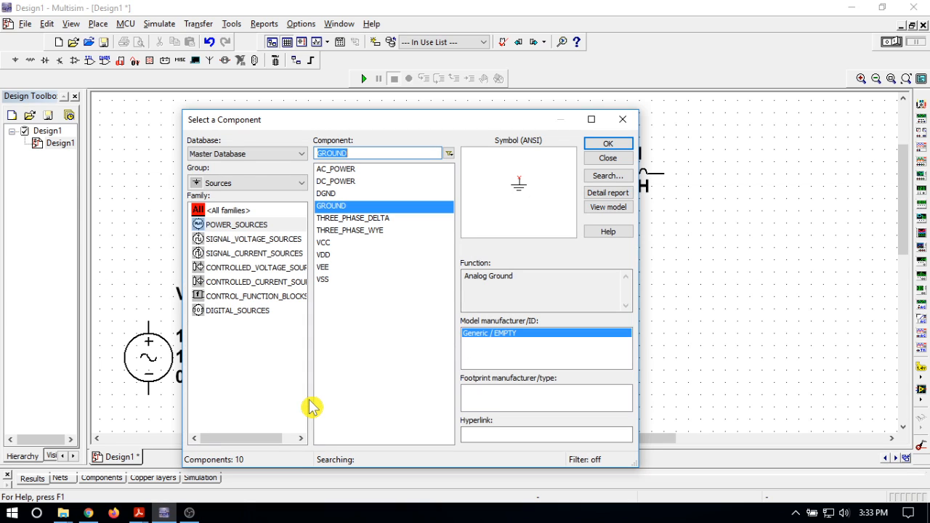
pyautogui.click(608, 143)
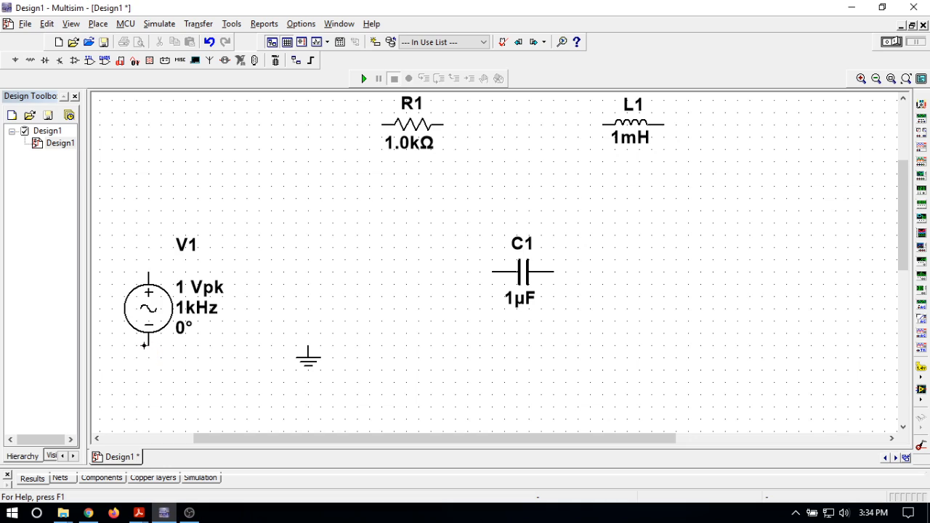
# Wire the negative terminal of V1 to ground and connect the right terminal of L1 to that ground wire.
pyautogui.click(148, 346)
pyautogui.click(308, 347)
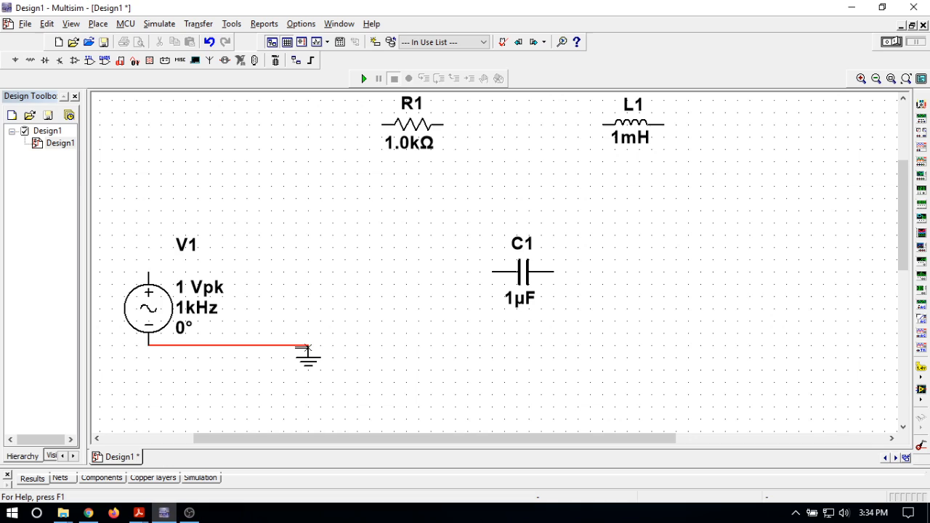
pyautogui.click(666, 125)
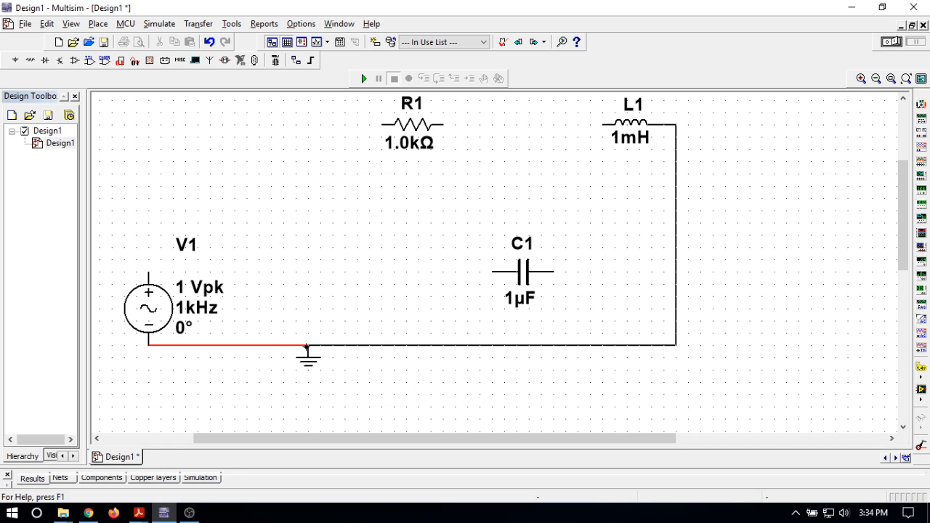
pyautogui.click(302, 345)
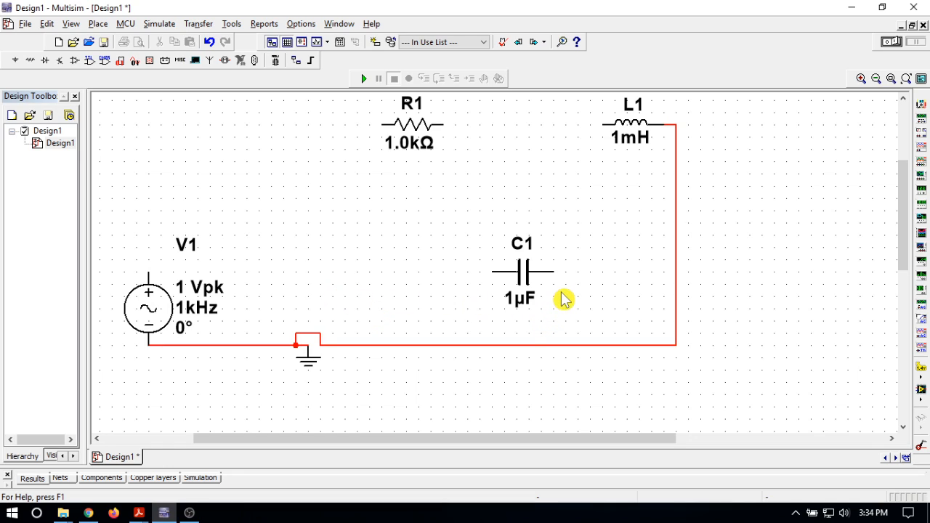
# Wire the right terminal of C1 to L1's vertical ground wire, and connect the right terminal of R1 to the left terminal of L1.
pyautogui.click(556, 271)
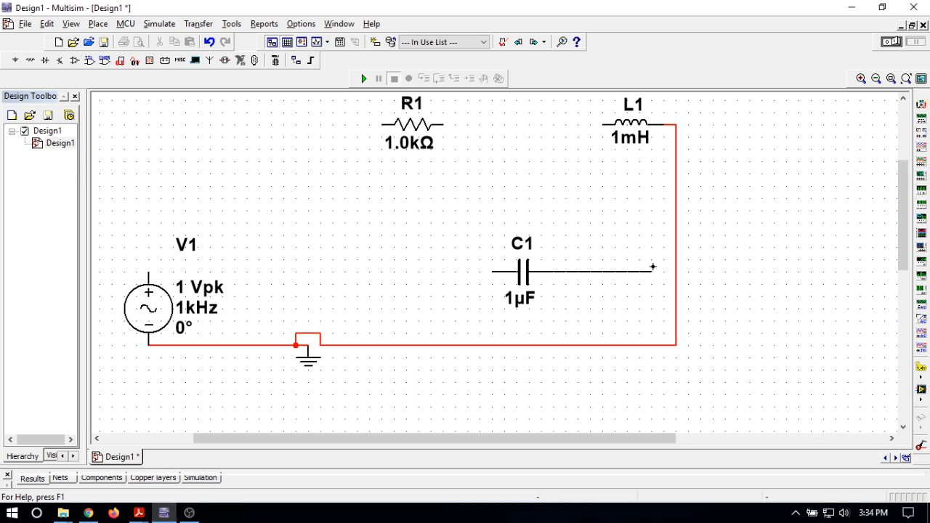
pyautogui.click(676, 271)
pyautogui.click(442, 125)
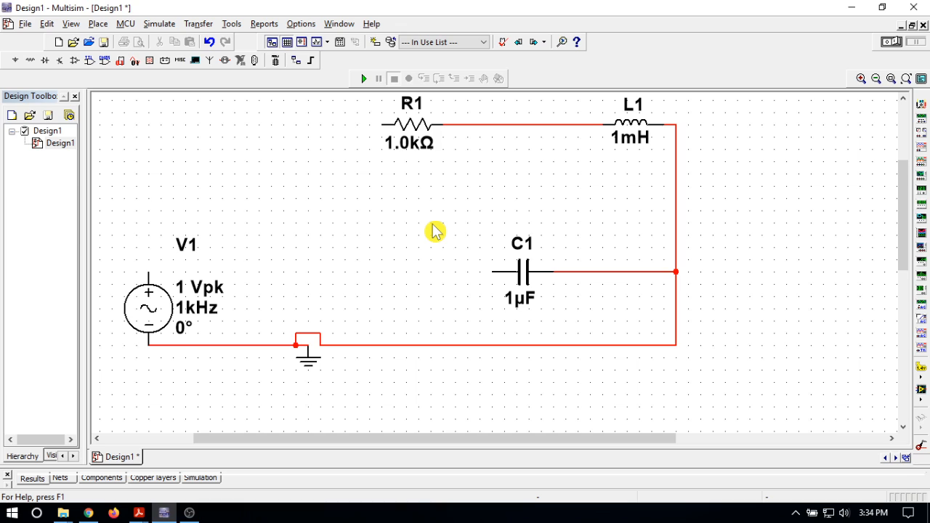
# Place an AMMETER_VR from the AMMETER family directly above the positive terminal of V1.
pyautogui.click(149, 62)
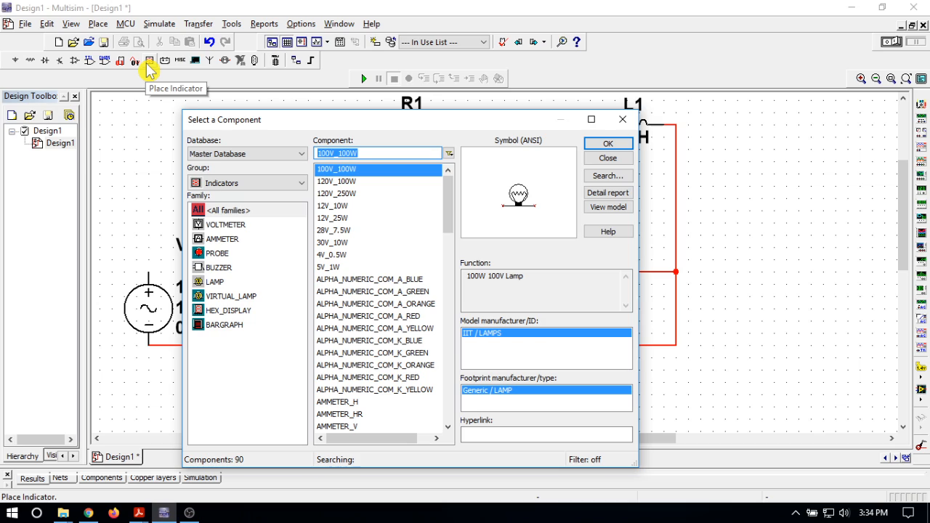
pyautogui.click(240, 248)
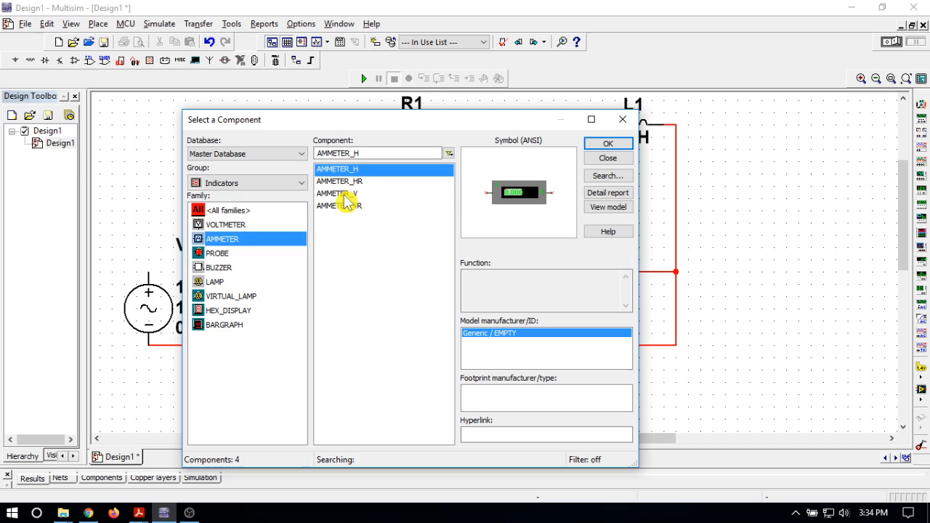
pyautogui.click(345, 194)
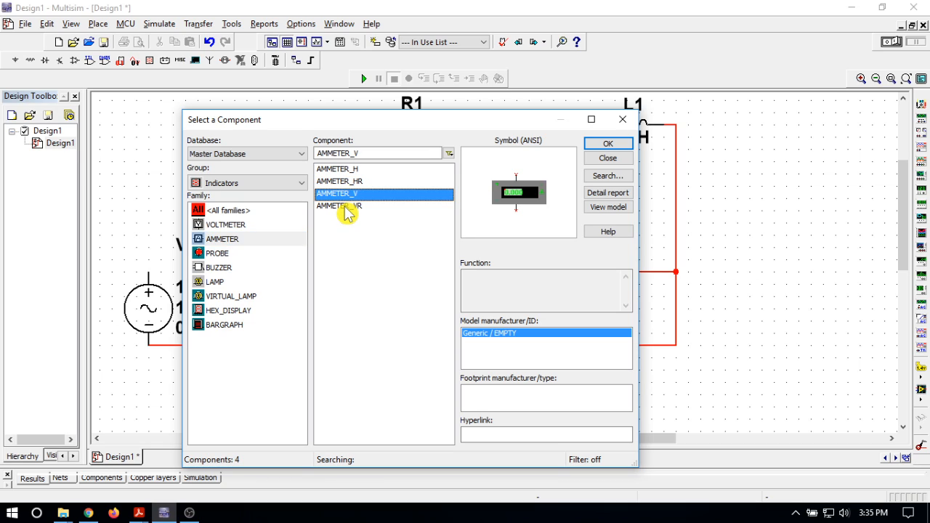
pyautogui.click(347, 208)
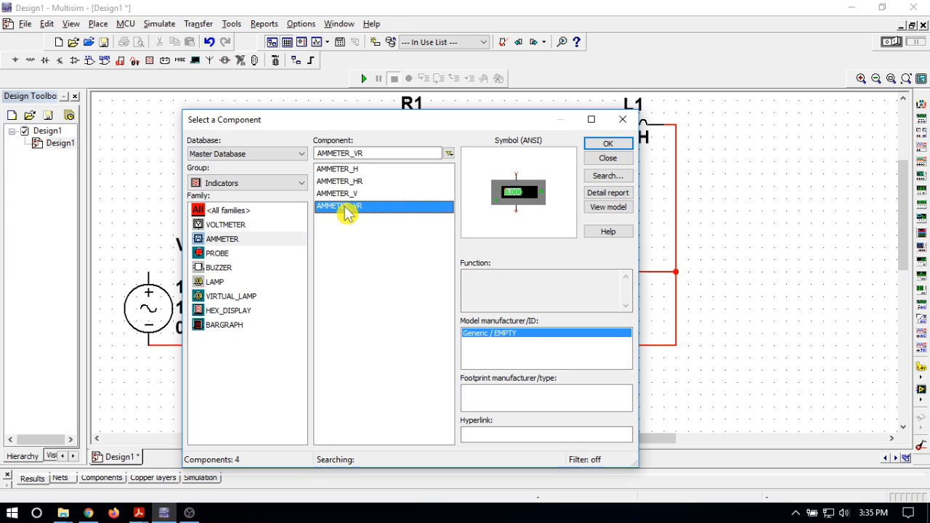
pyautogui.click(619, 144)
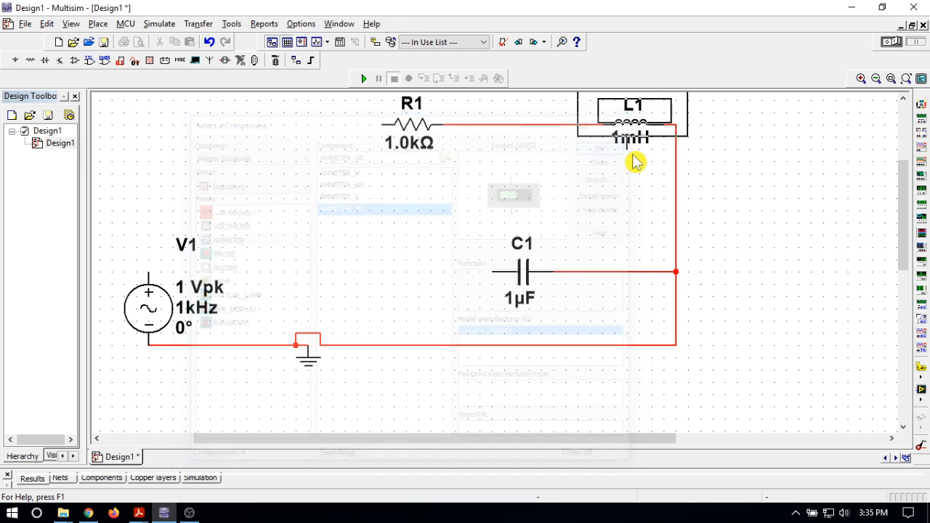
pyautogui.click(155, 260)
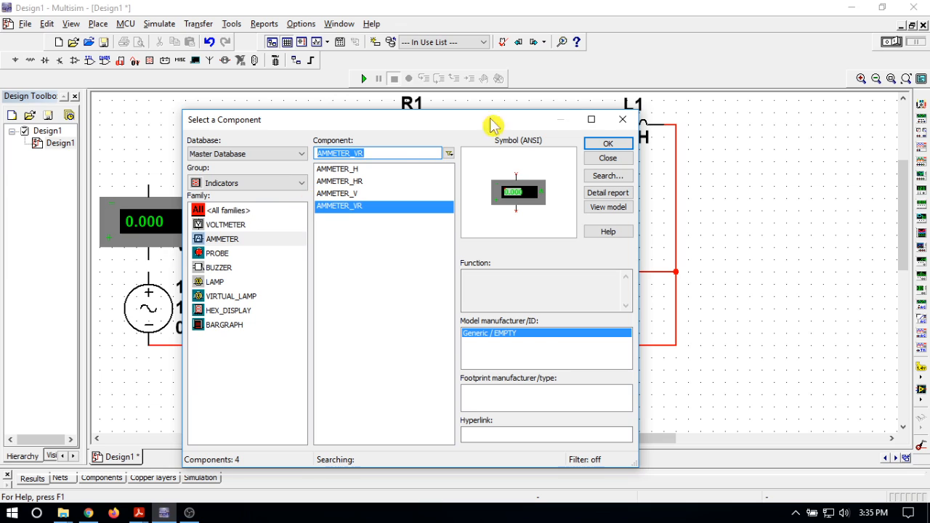
pyautogui.click(623, 119)
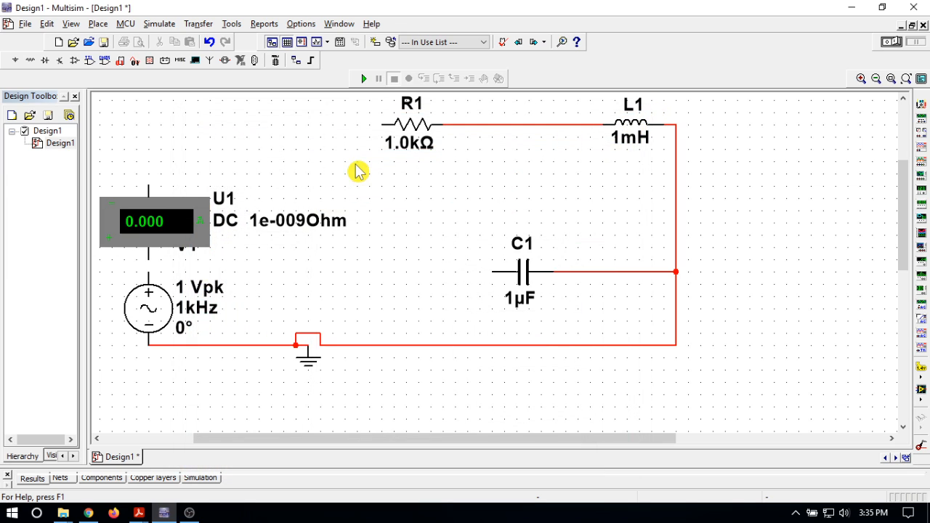
# Wire ammeter U1's lower terminal to V1's positive terminal and move the V1 label and U1's value text clear of the symbols.
pyautogui.click(189, 256)
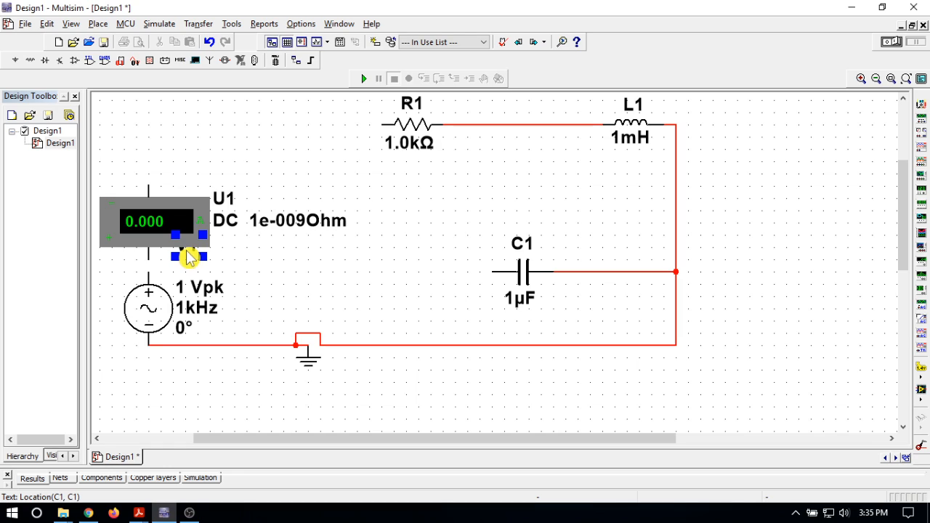
pyautogui.moveTo(188, 256); pyautogui.dragTo(222, 282)
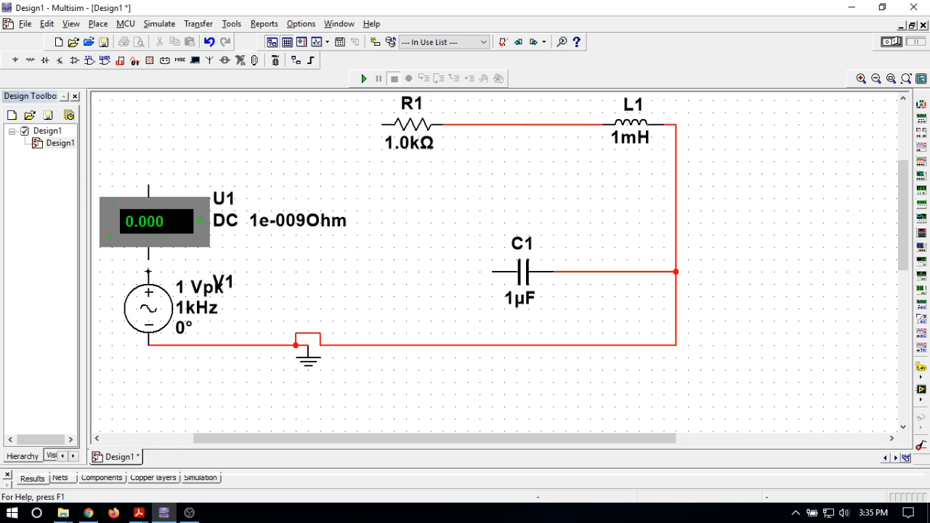
pyautogui.click(148, 259)
pyautogui.click(288, 222)
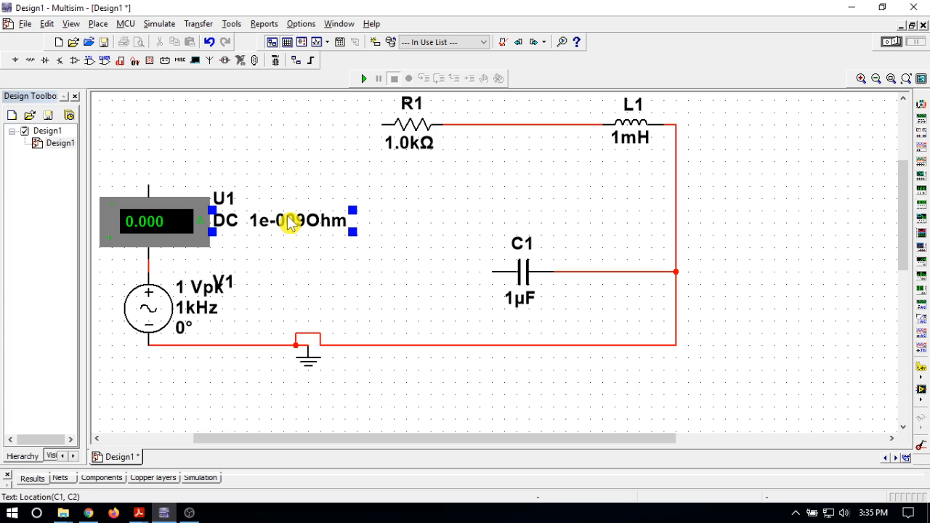
pyautogui.moveTo(289, 223); pyautogui.dragTo(250, 309)
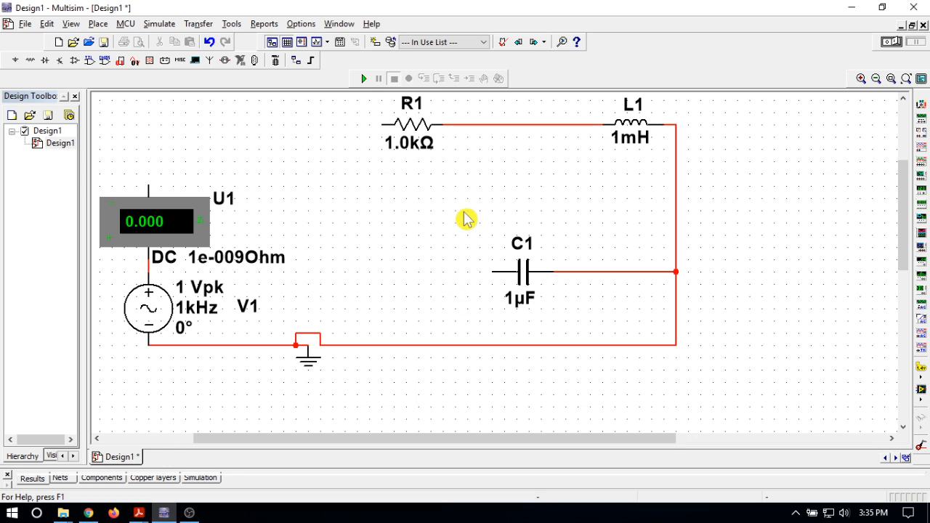
# Move R1 closer to L1, replacing the old wire between them with a straight one.
pyautogui.click(418, 140)
pyautogui.moveTo(418, 141); pyautogui.dragTo(443, 129)
pyautogui.click(523, 128)
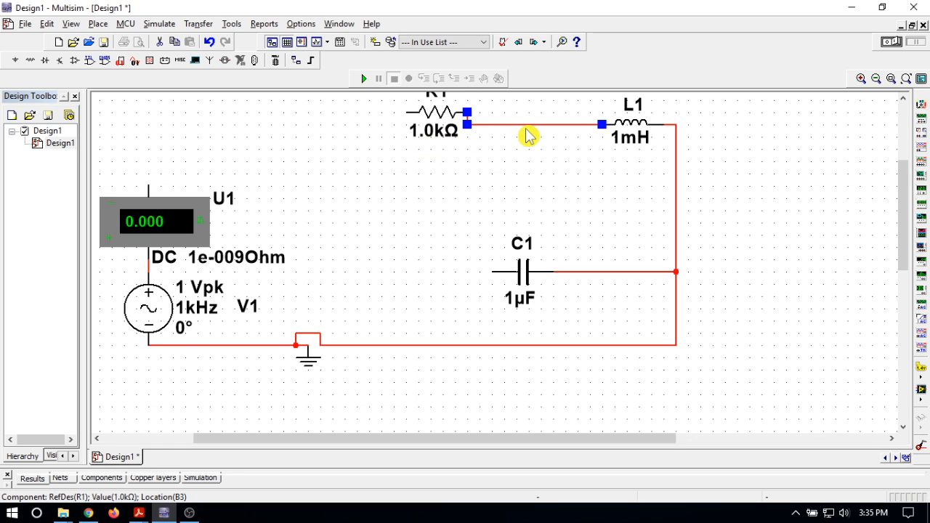
pyautogui.press('Delete')
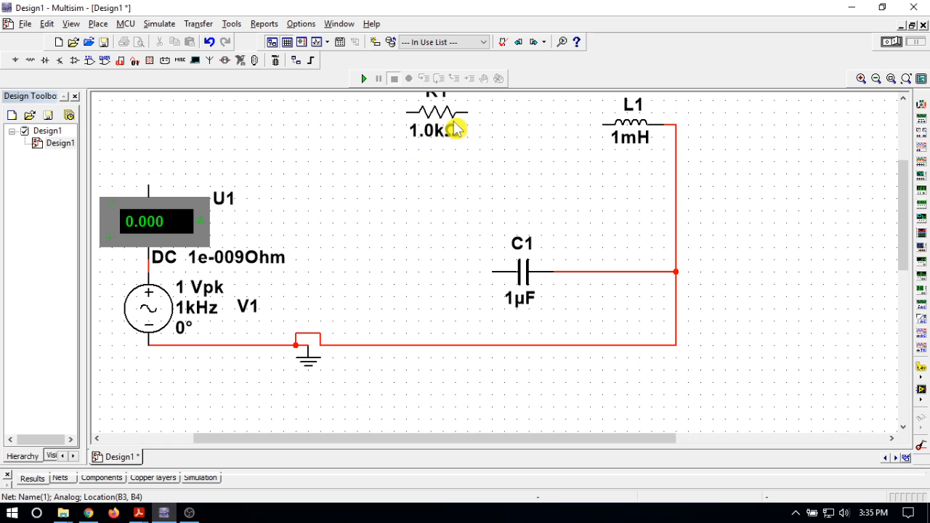
pyautogui.moveTo(451, 125); pyautogui.dragTo(495, 137)
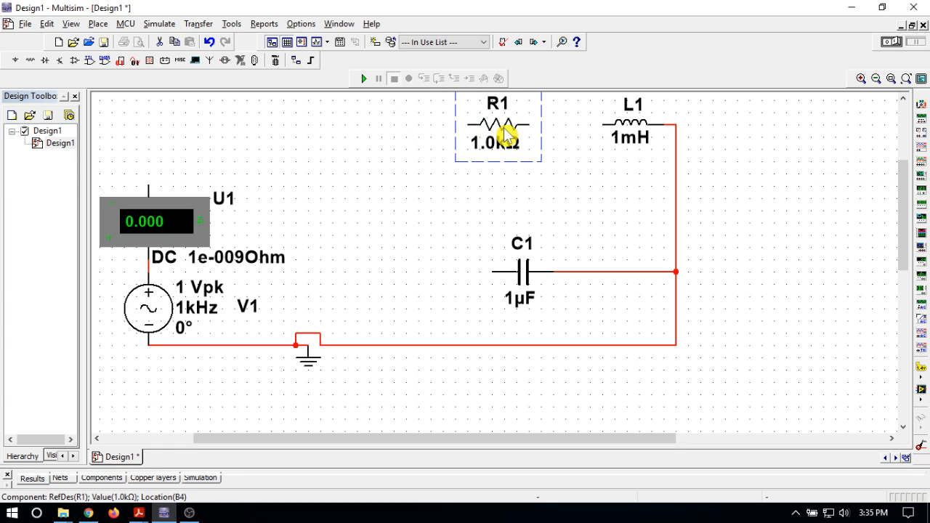
pyautogui.click(585, 138)
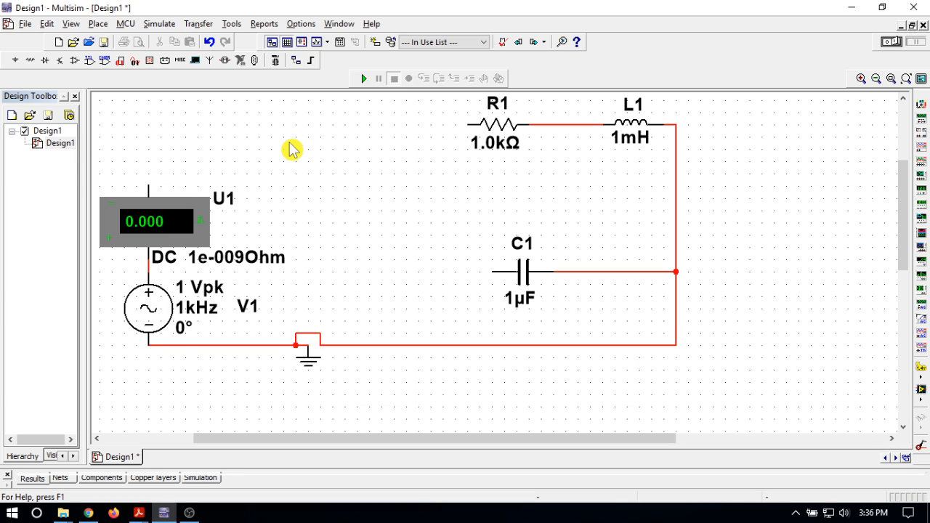
# Place two AMMETER_H components from the AMMETER family, one to the left of R1 and one to the left of C1.
pyautogui.click(149, 60)
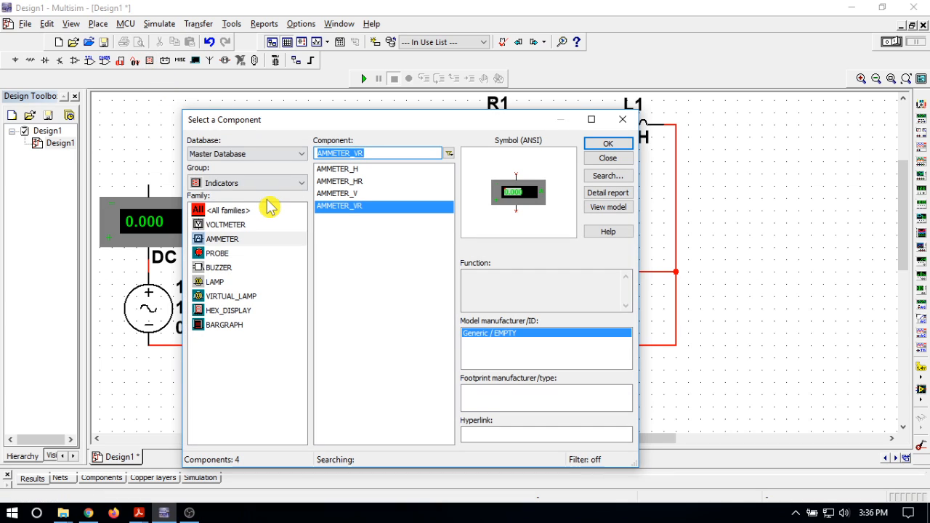
pyautogui.click(231, 243)
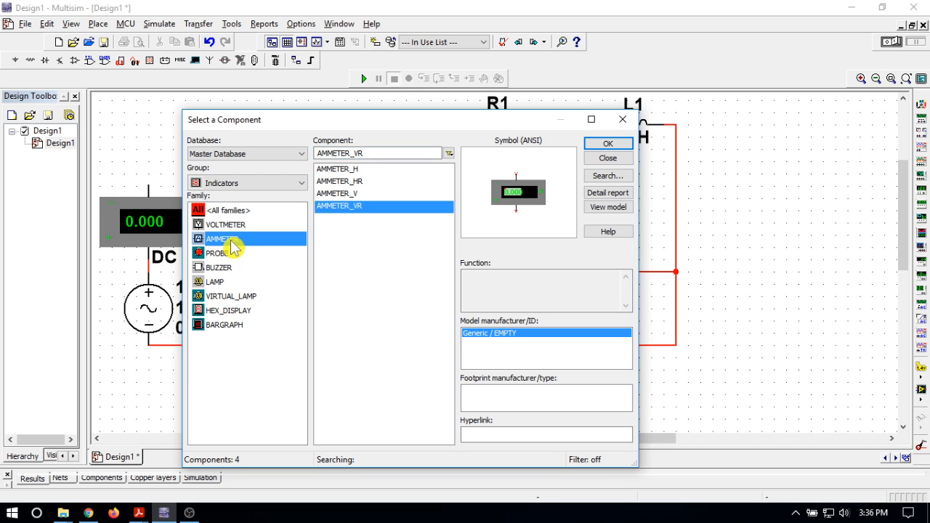
pyautogui.click(352, 171)
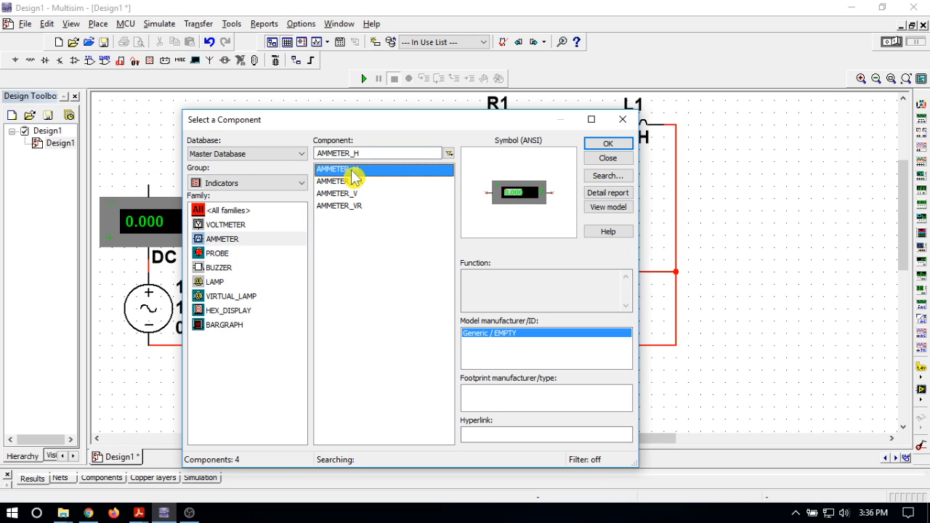
pyautogui.click(606, 145)
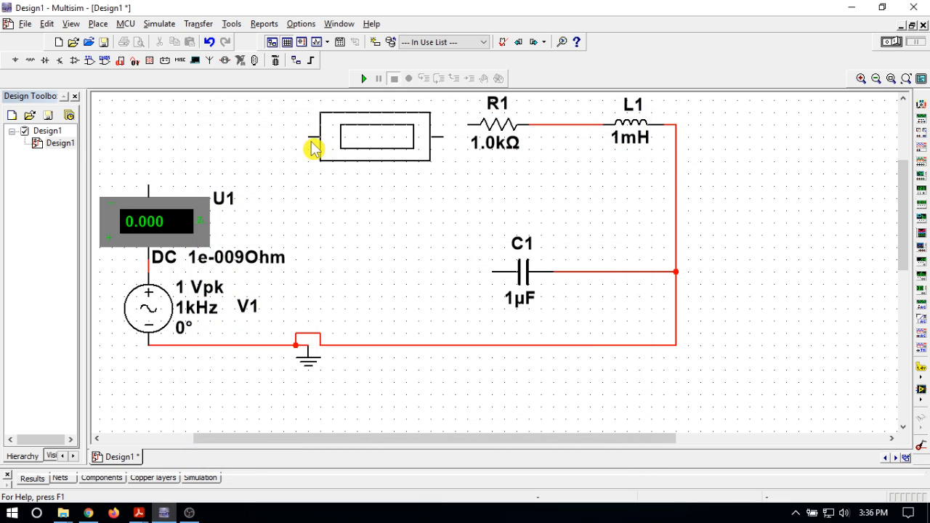
pyautogui.press('Escape')
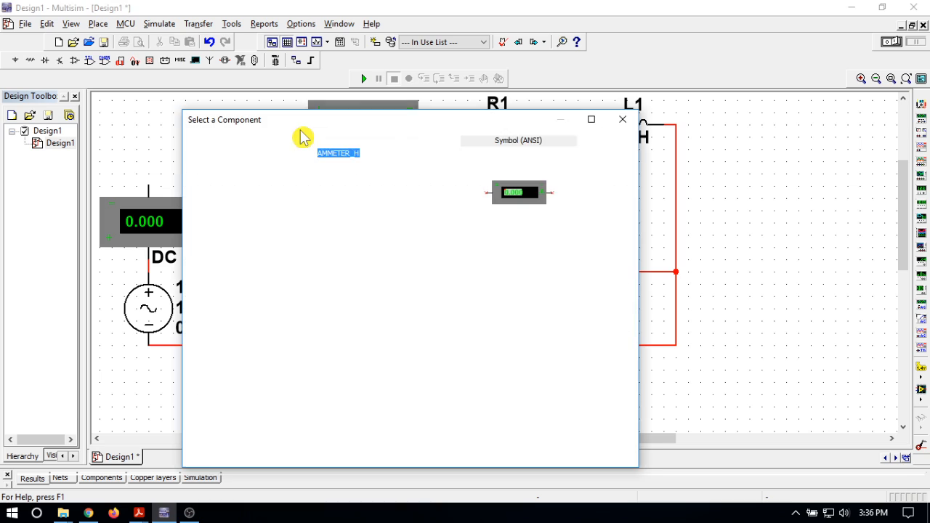
pyautogui.click(617, 157)
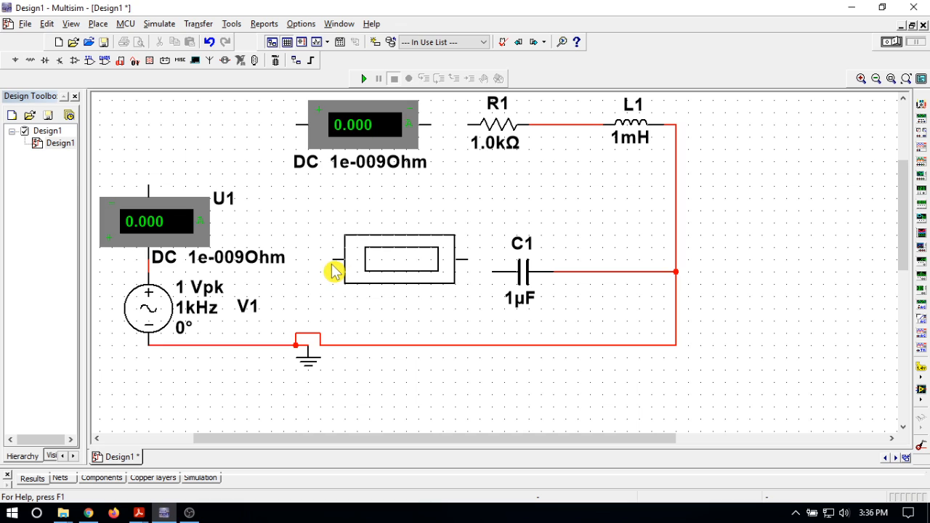
pyautogui.click(336, 277)
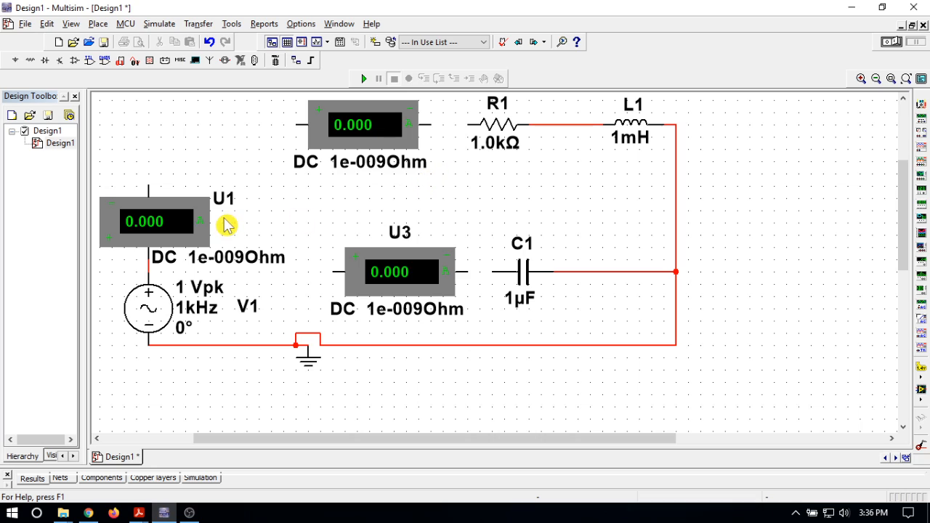
# Set the mode of ammeter U1 above the voltage source to AC.
pyautogui.doubleClick(166, 229)
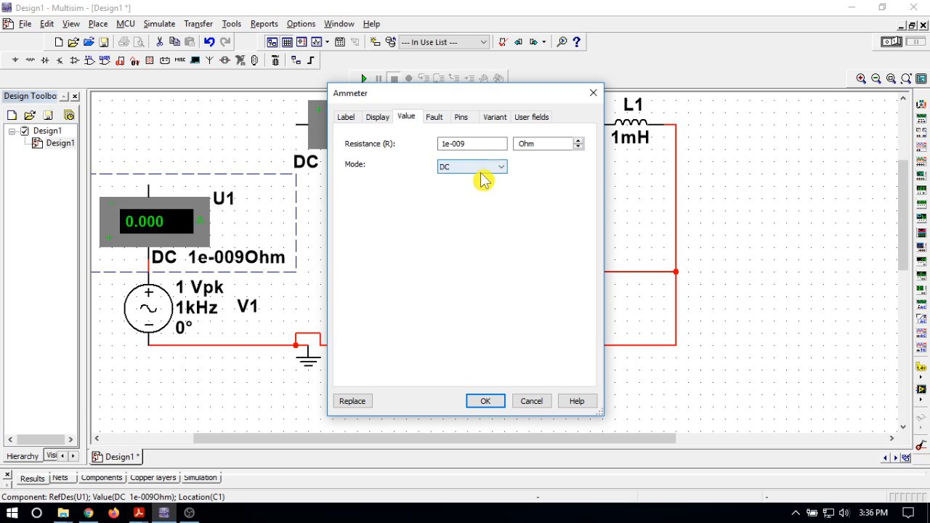
pyautogui.click(482, 169)
pyautogui.click(481, 182)
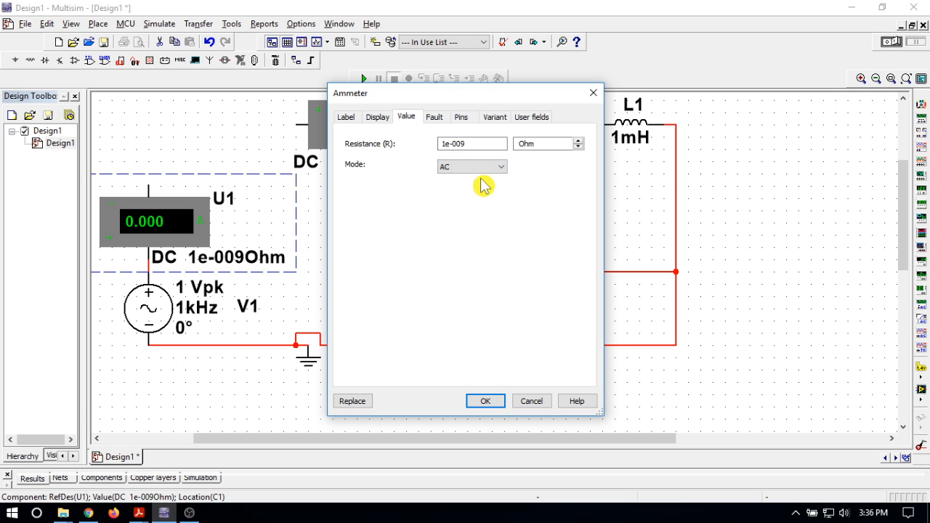
pyautogui.click(484, 405)
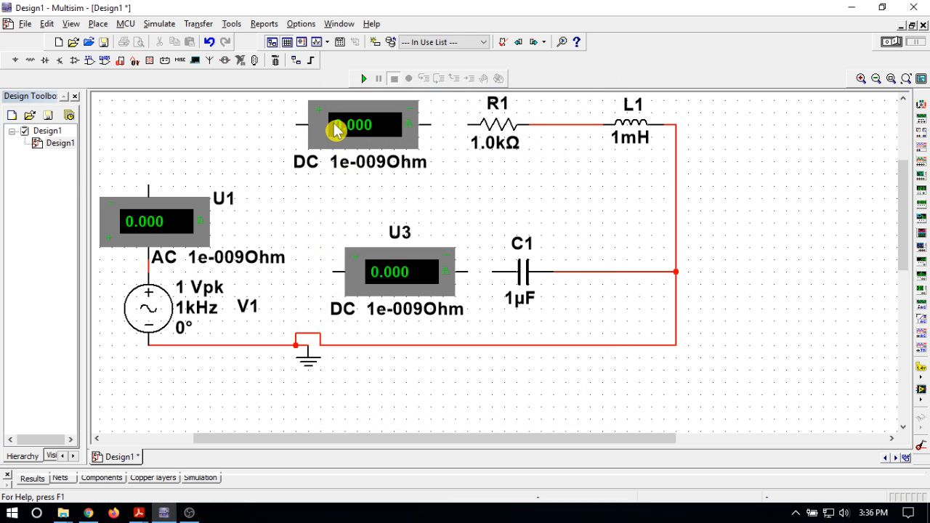
# Set the mode of the ammeter beside R1 to AC.
pyautogui.doubleClick(336, 129)
pyautogui.click(454, 169)
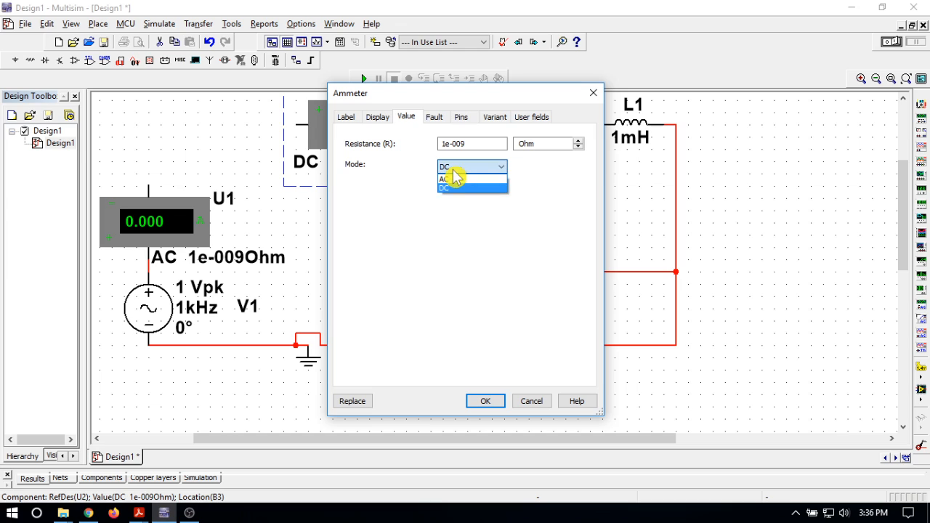
pyautogui.click(453, 180)
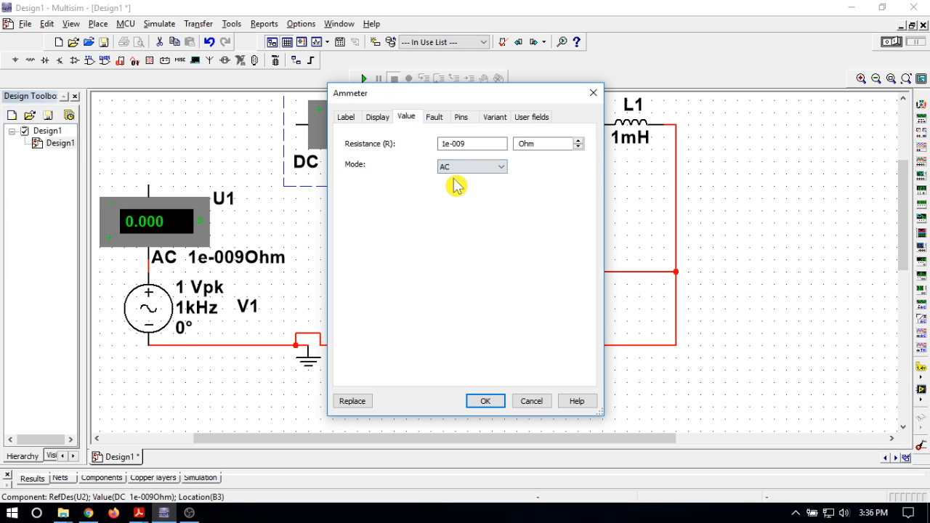
pyautogui.click(484, 406)
# Set the mode of ammeter U3 beside C1 to AC.
pyautogui.doubleClick(418, 283)
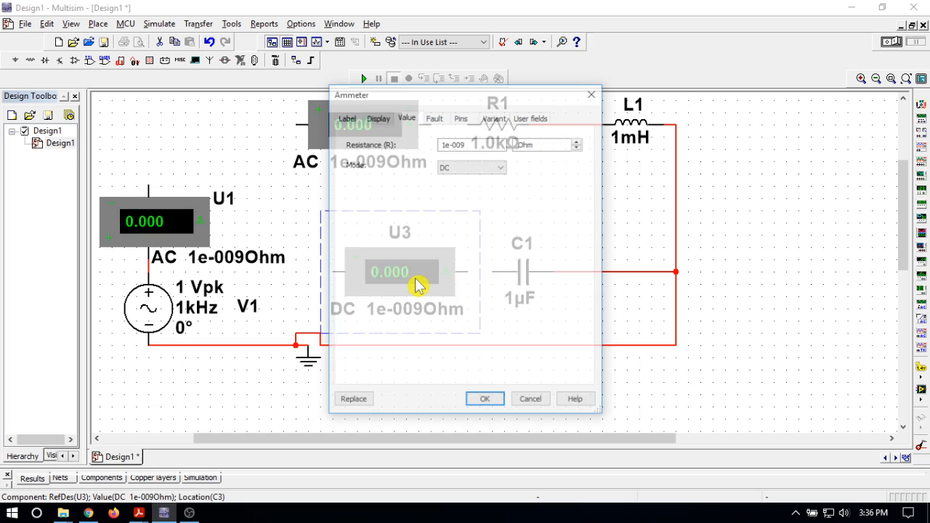
pyautogui.click(469, 169)
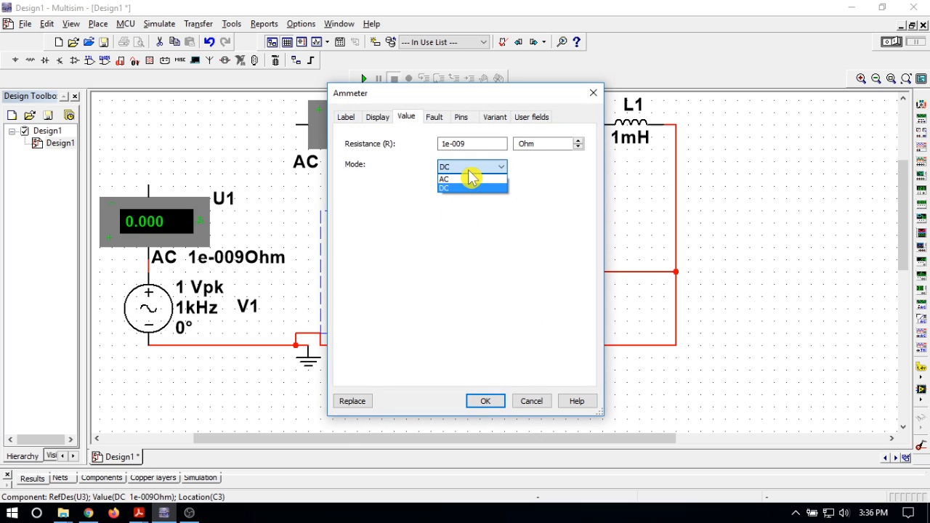
pyautogui.click(472, 179)
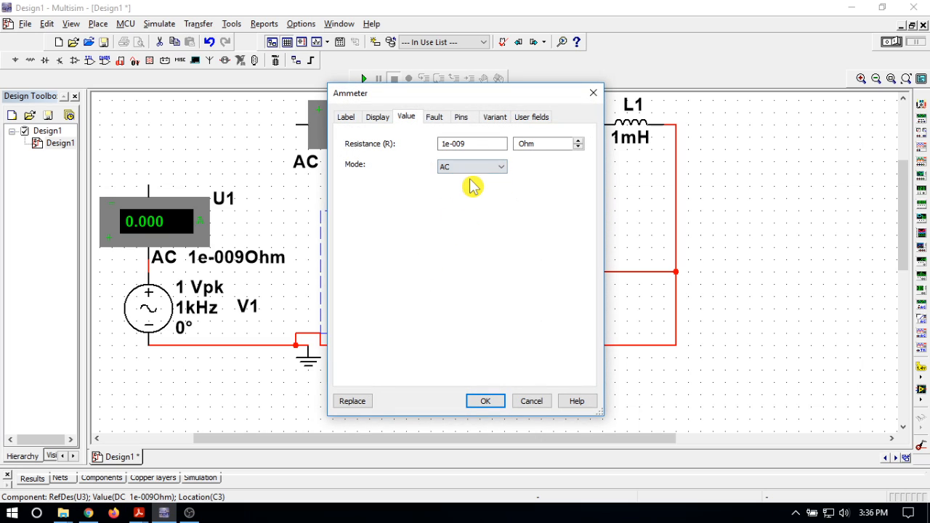
pyautogui.click(485, 402)
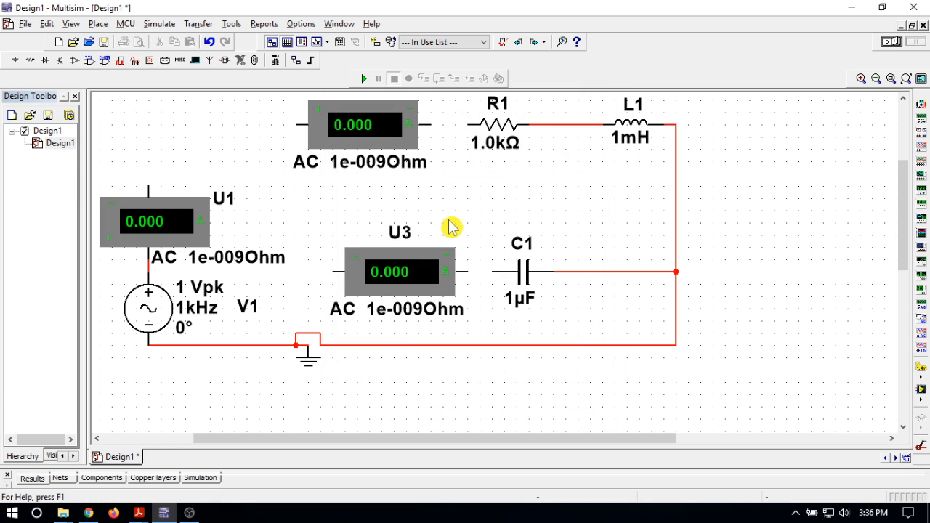
# Change the RefDes of the ammeter beside C1 to Ic.
pyautogui.doubleClick(406, 238)
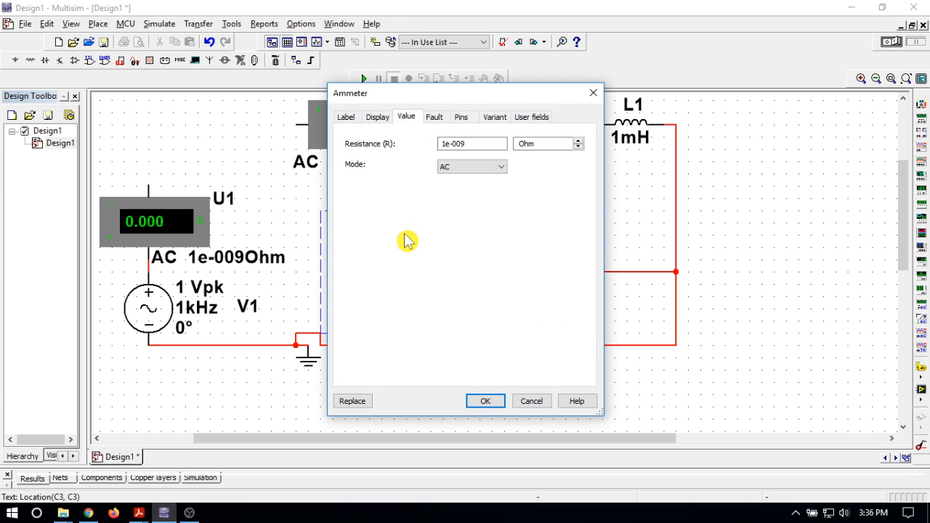
pyautogui.click(348, 119)
pyautogui.moveTo(378, 155); pyautogui.dragTo(335, 165)
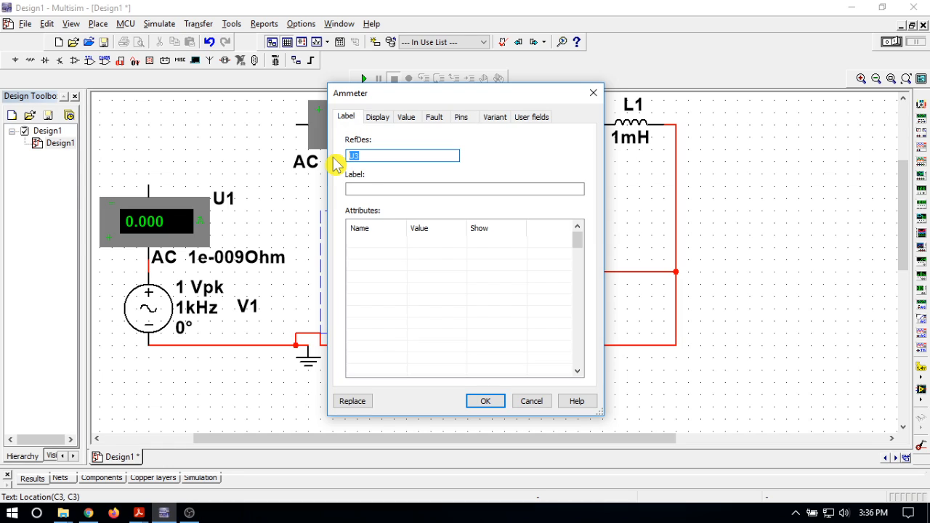
pyautogui.write('Ic')
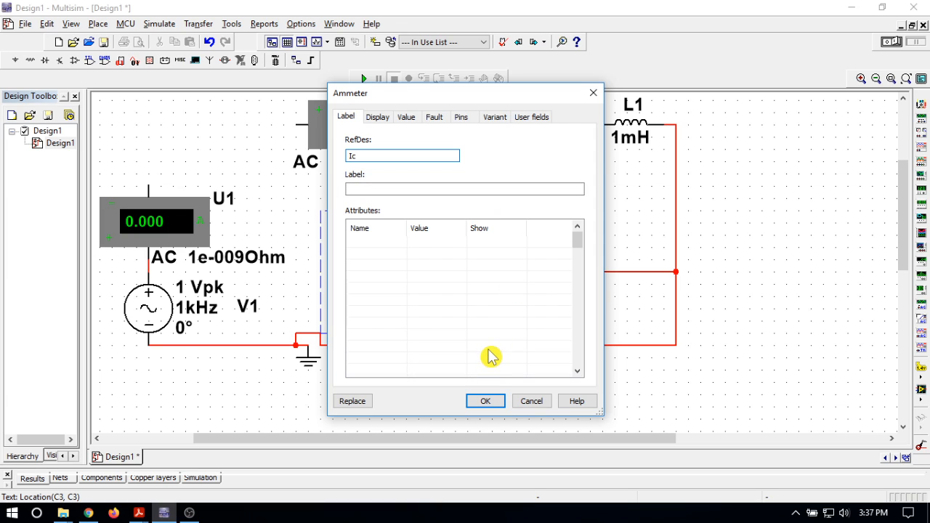
pyautogui.click(488, 404)
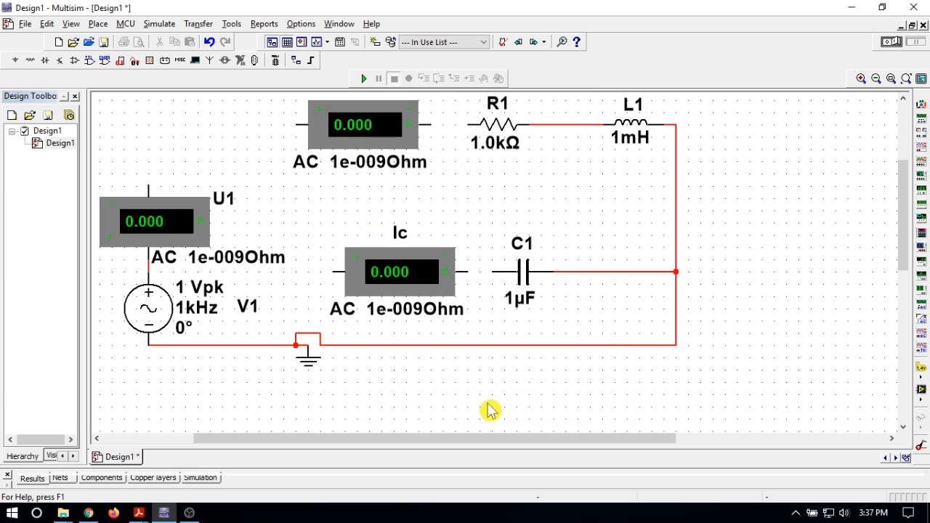
# Change the RefDes of the ammeter beside R1 to IRL.
pyautogui.doubleClick(340, 136)
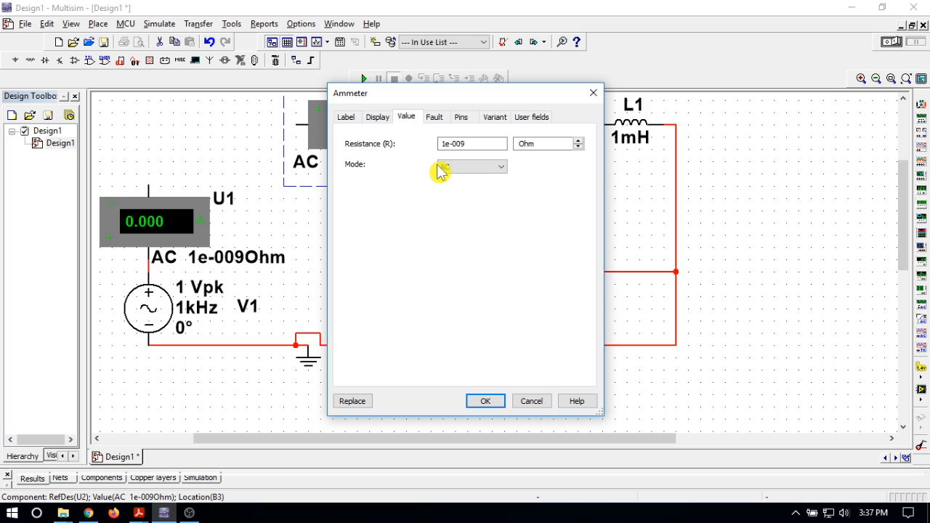
pyautogui.click(345, 116)
pyautogui.doubleClick(351, 156)
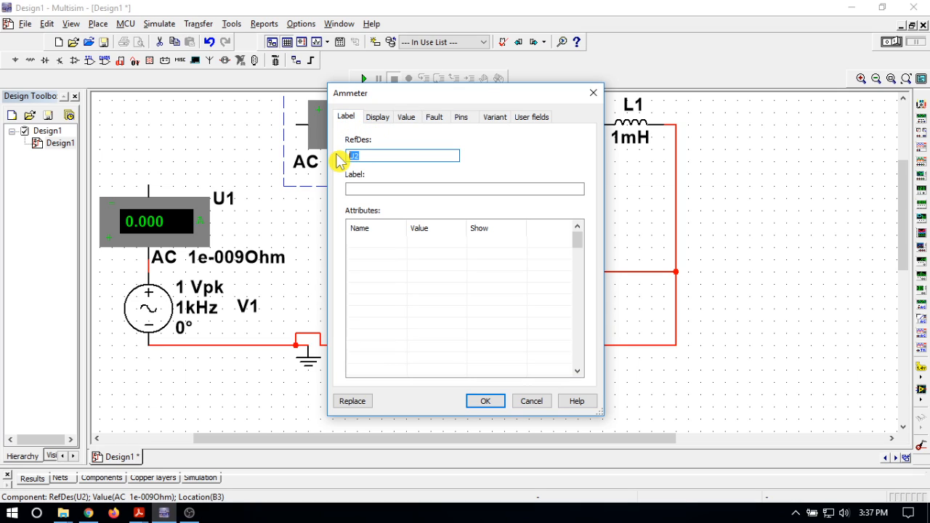
pyautogui.press('BackSpace')
pyautogui.click(485, 404)
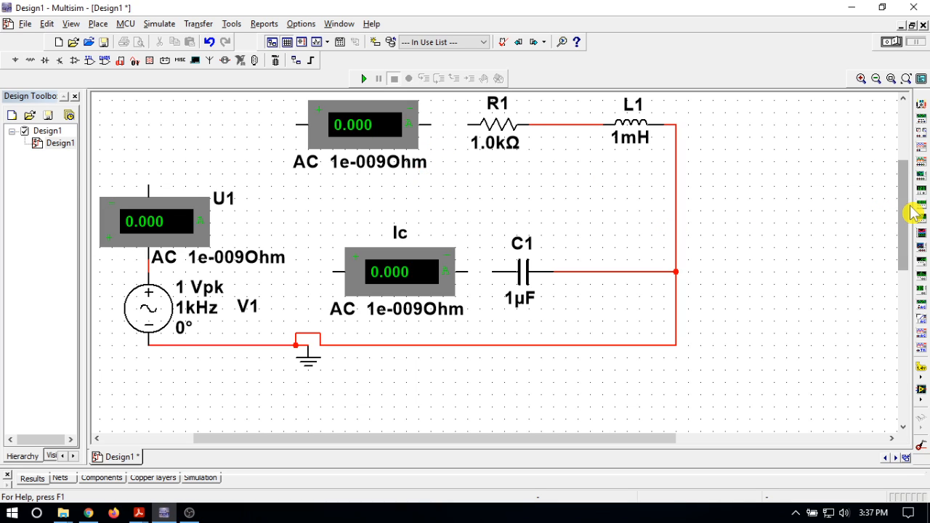
# Wire the source ammeter to the inputs of the IRL and Ic ammeters, and connect the IRL ammeter's output to R1.
pyautogui.moveTo(912, 211); pyautogui.dragTo(918, 201)
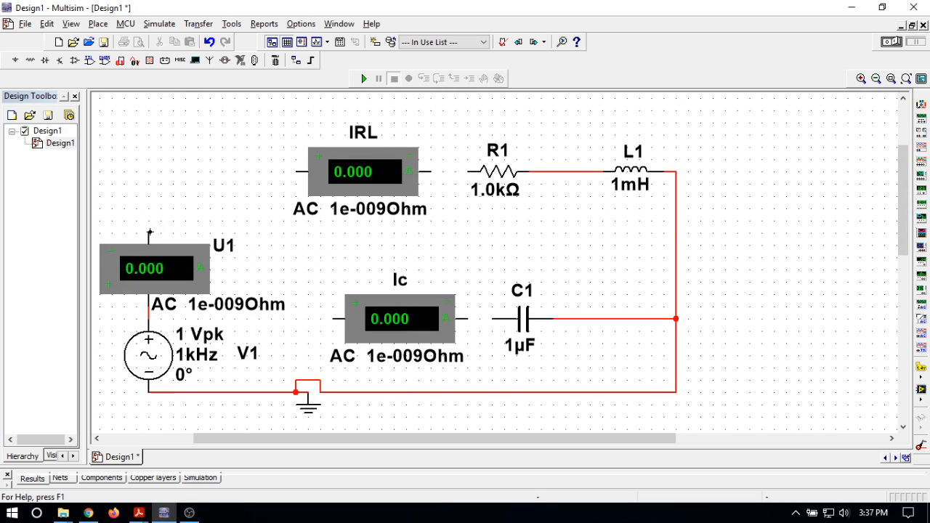
pyautogui.click(149, 231)
pyautogui.click(296, 172)
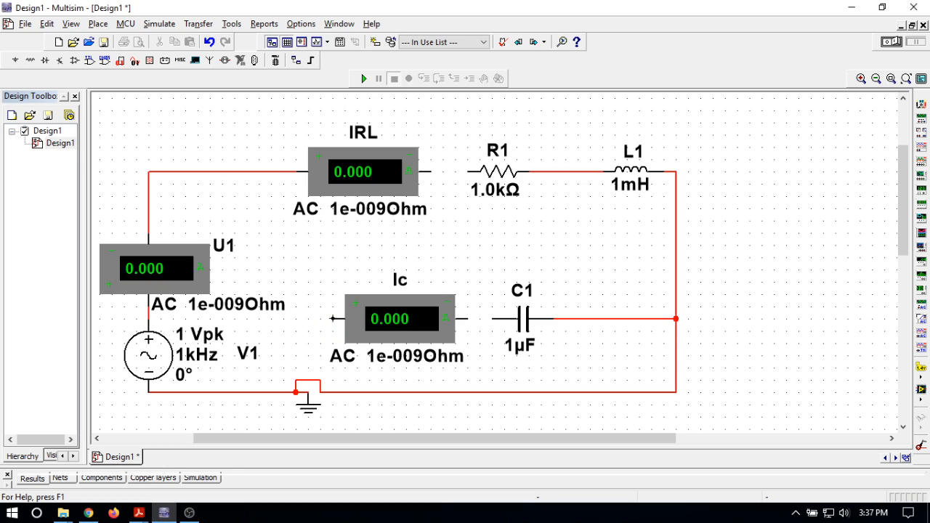
pyautogui.click(322, 318)
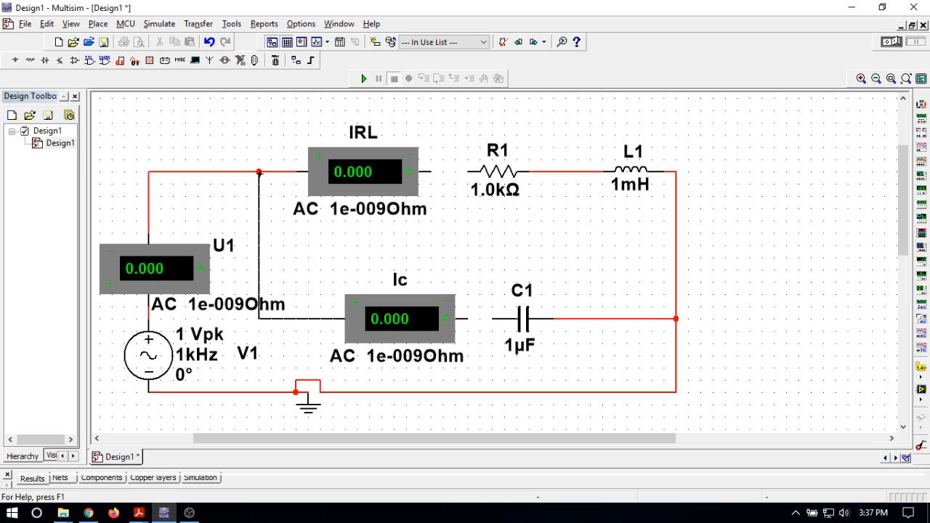
pyautogui.click(259, 173)
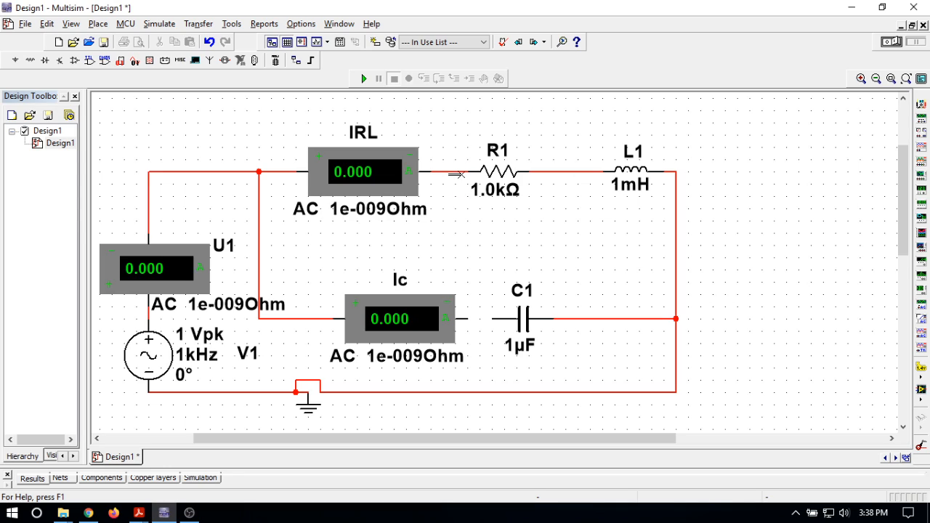
pyautogui.click(459, 173)
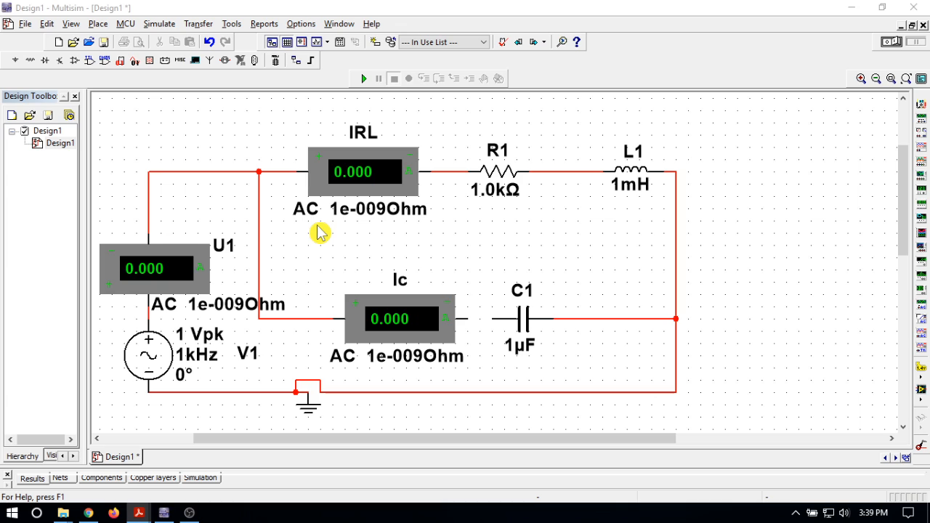
# Change the RefDes of the ammeter above the voltage source to I.
pyautogui.doubleClick(225, 249)
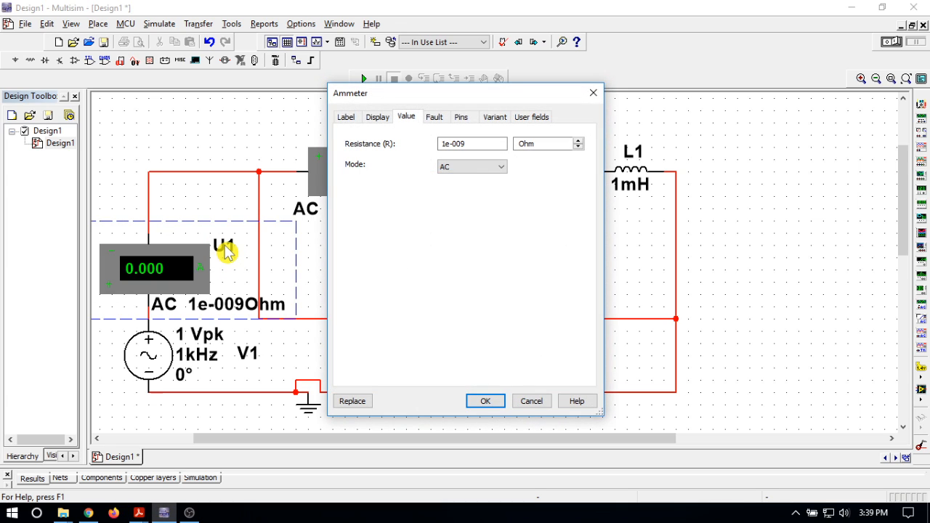
pyautogui.click(347, 118)
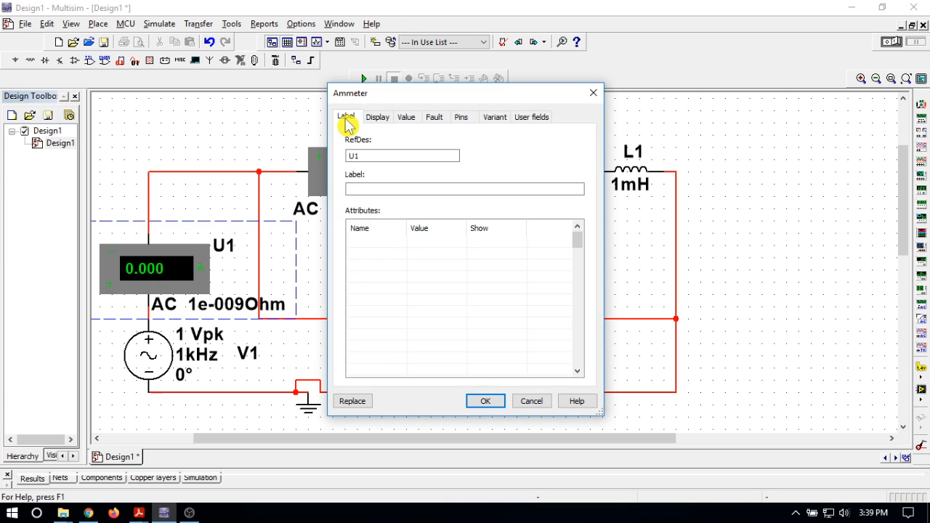
pyautogui.doubleClick(371, 156)
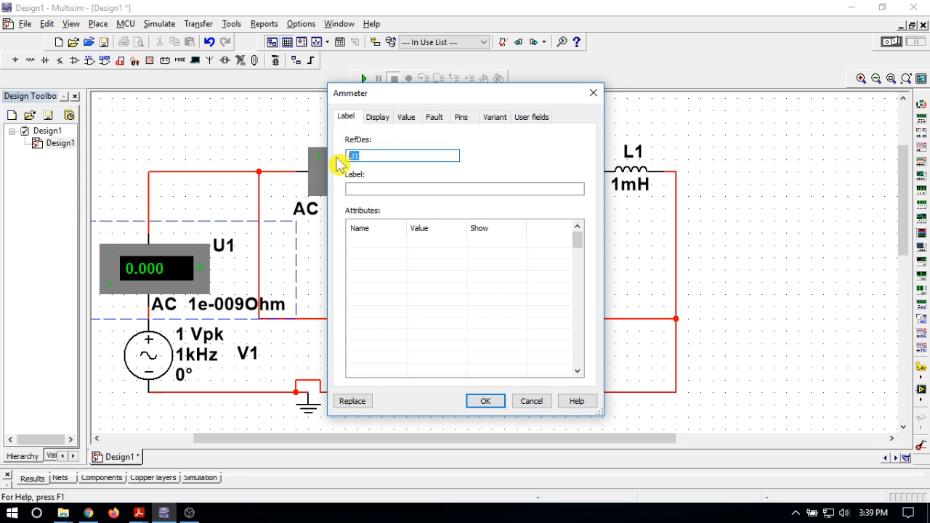
pyautogui.write('I')
pyautogui.click(485, 402)
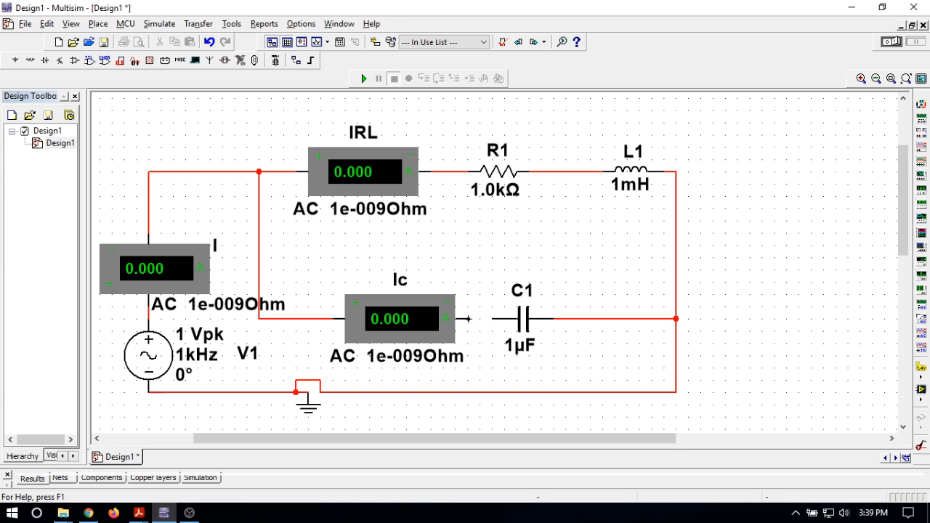
# Connect the output of the Ic ammeter to C1, leaving the net properties unchanged.
pyautogui.doubleClick(495, 320)
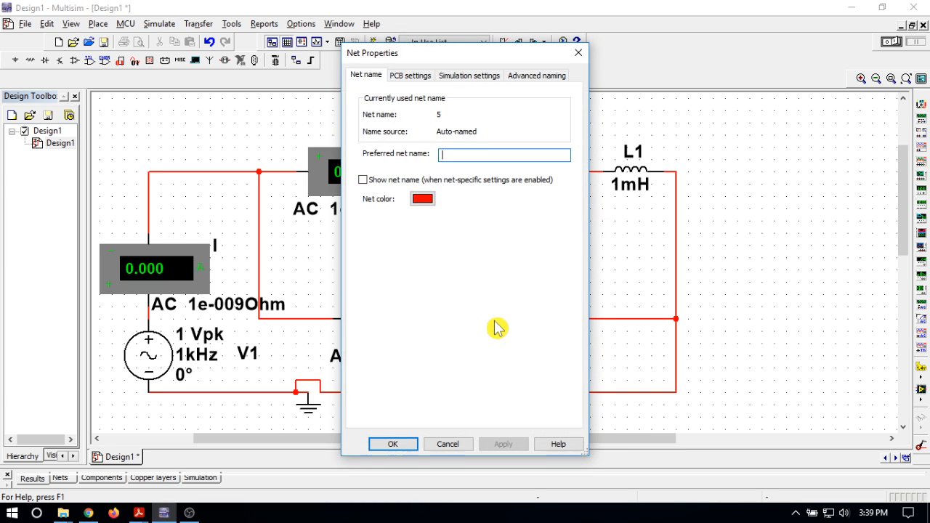
pyautogui.click(393, 444)
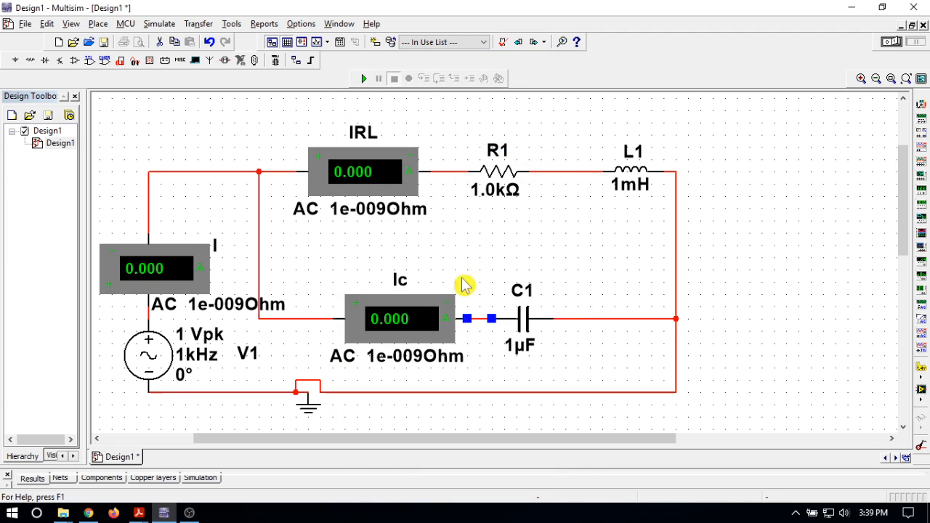
pyautogui.click(517, 209)
pyautogui.click(571, 239)
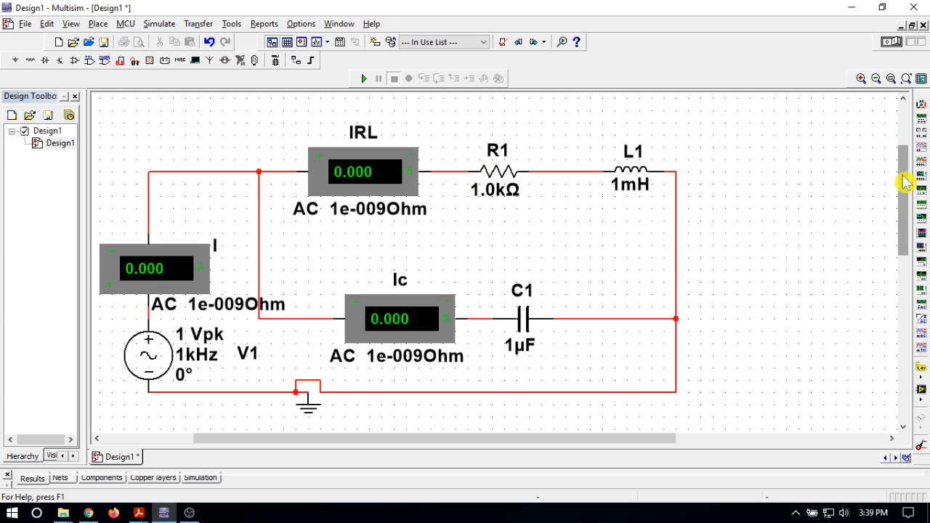
# Place two horizontal voltmeters (VOLTMETER_H), one above R1 and one above L1.
pyautogui.click(904, 99)
pyautogui.click(904, 99)
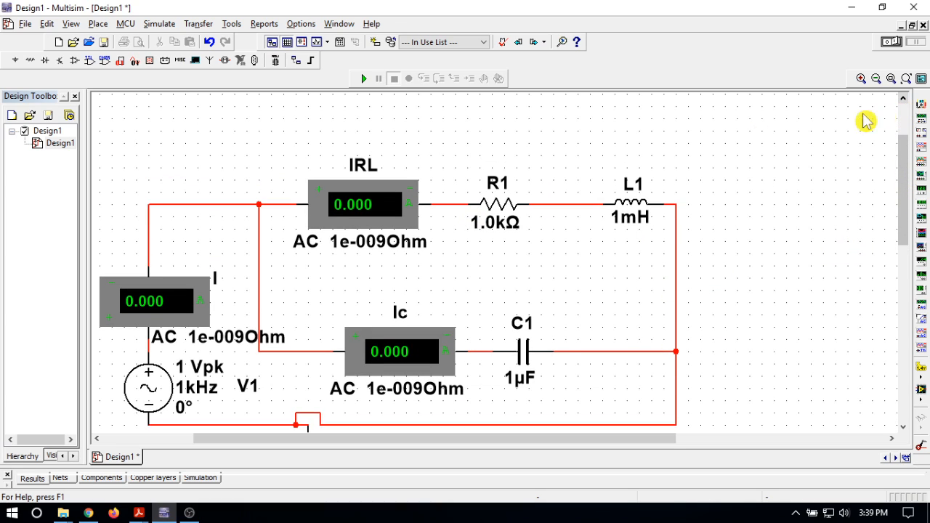
pyautogui.click(149, 61)
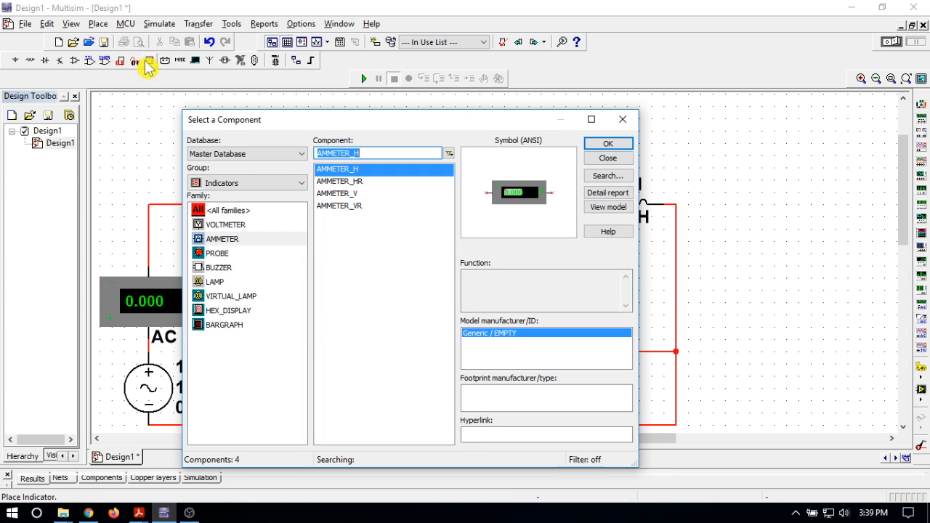
pyautogui.click(231, 228)
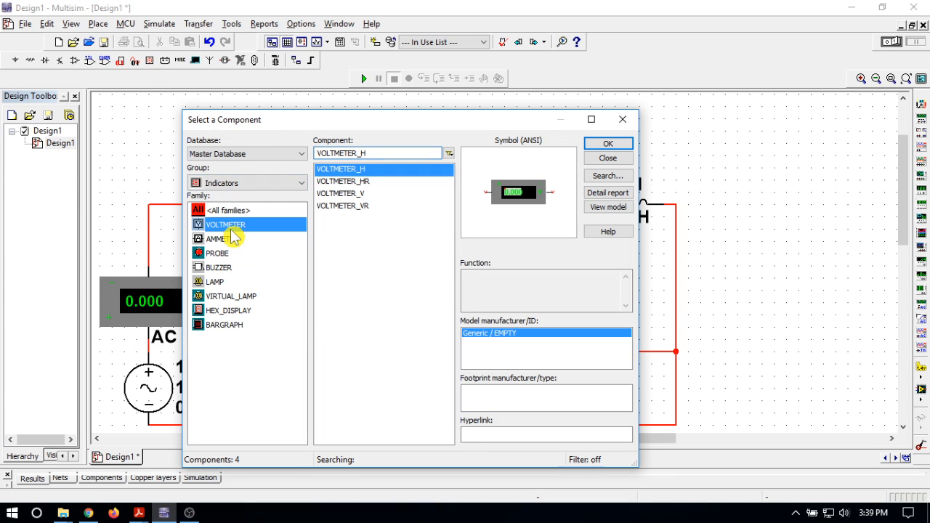
pyautogui.click(608, 146)
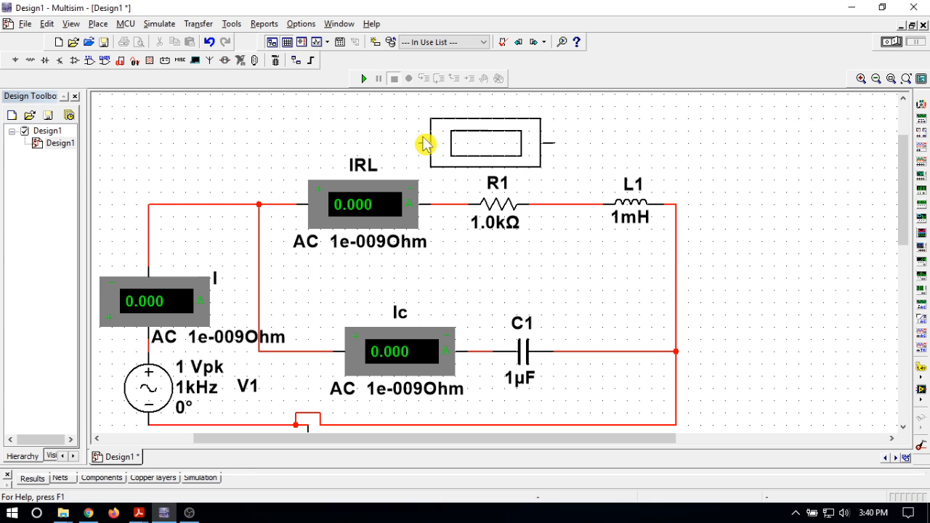
pyautogui.click(431, 142)
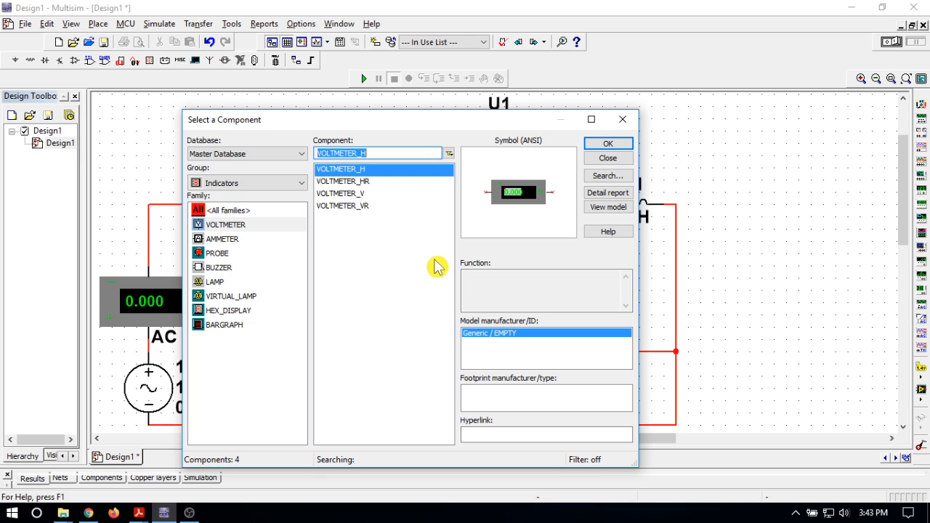
pyautogui.click(609, 145)
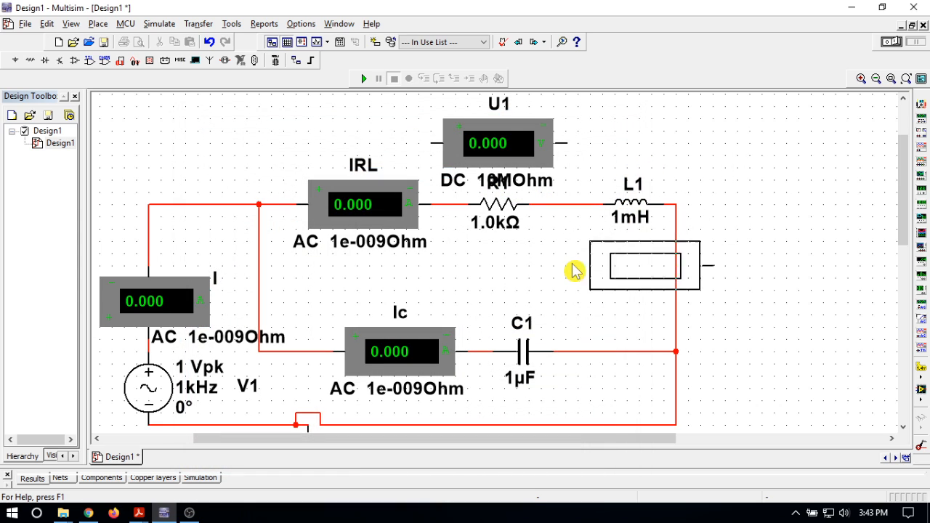
pyautogui.click(602, 145)
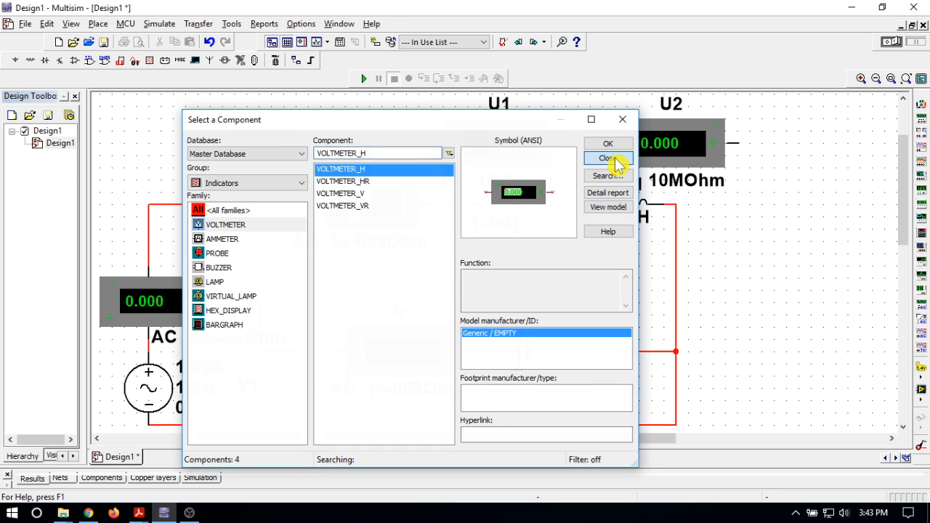
pyautogui.click(618, 158)
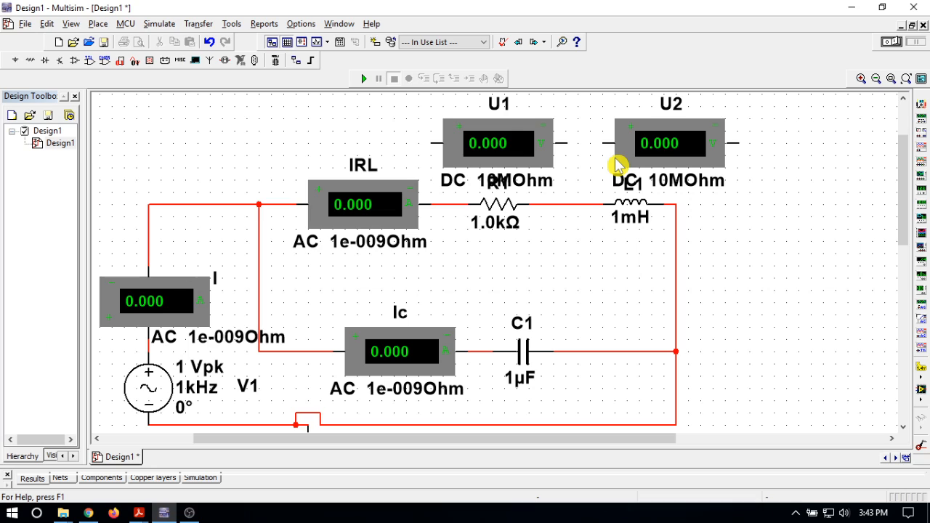
# Set the mode of the voltmeter above R1 to AC and change its RefDes to VR.
pyautogui.doubleClick(501, 110)
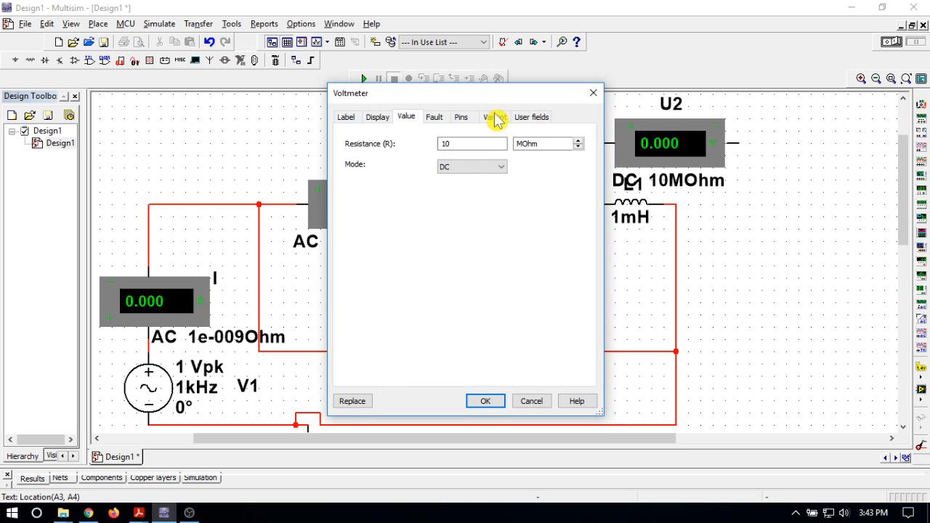
pyautogui.click(474, 174)
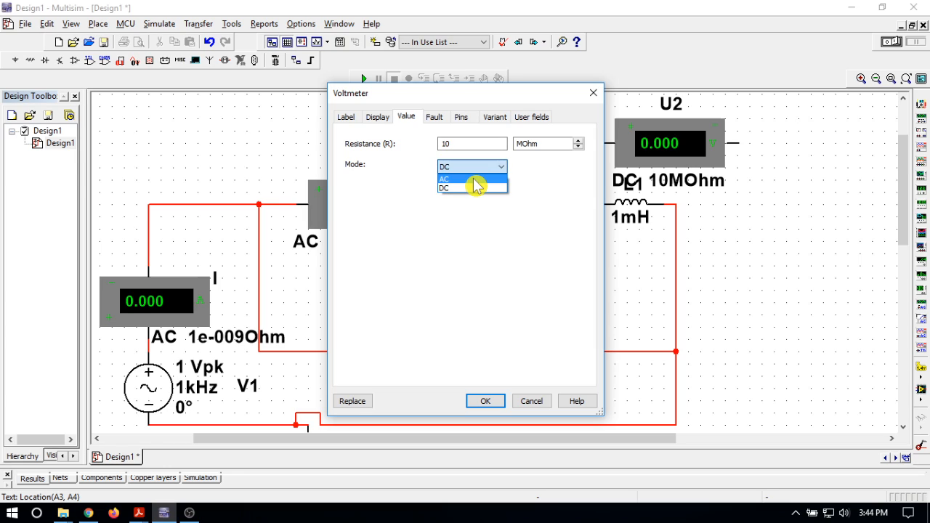
pyautogui.click(474, 180)
pyautogui.click(348, 120)
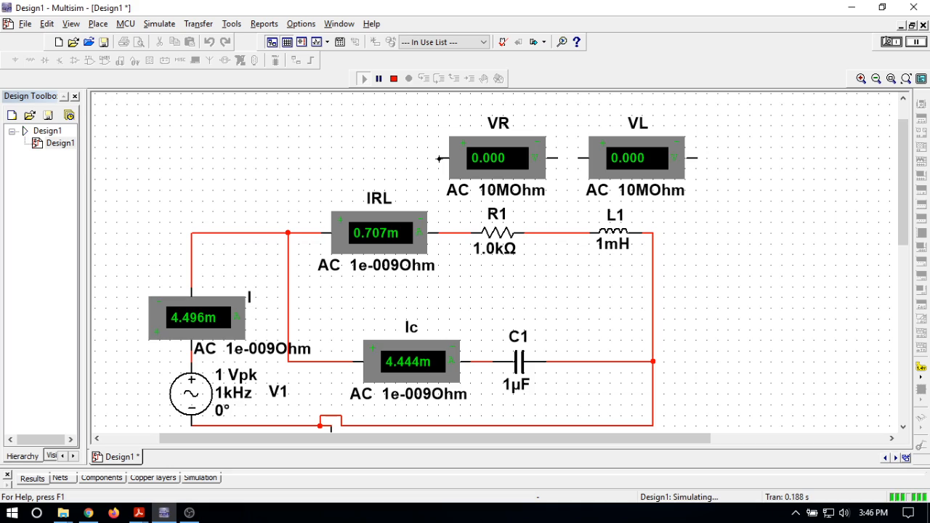
# Wire the VR voltmeter in parallel across R1.
pyautogui.click(441, 231)
pyautogui.click(555, 159)
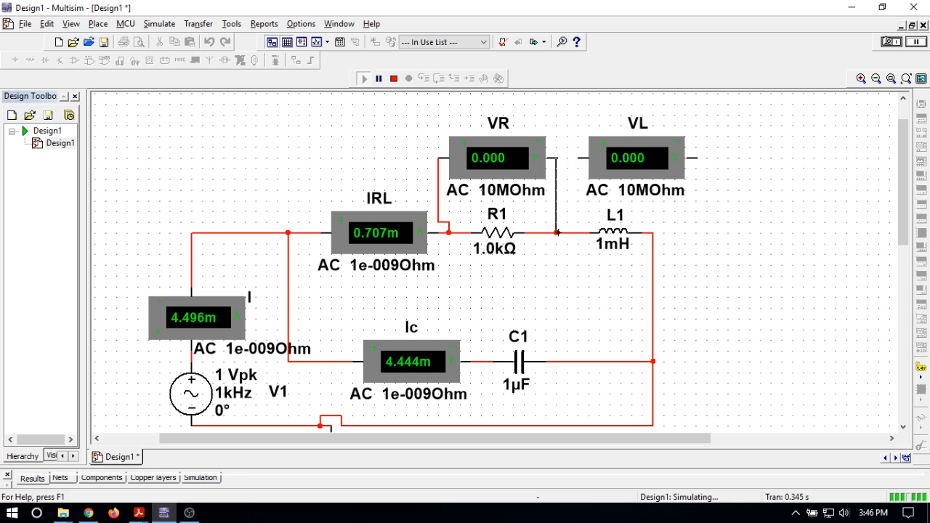
pyautogui.click(557, 232)
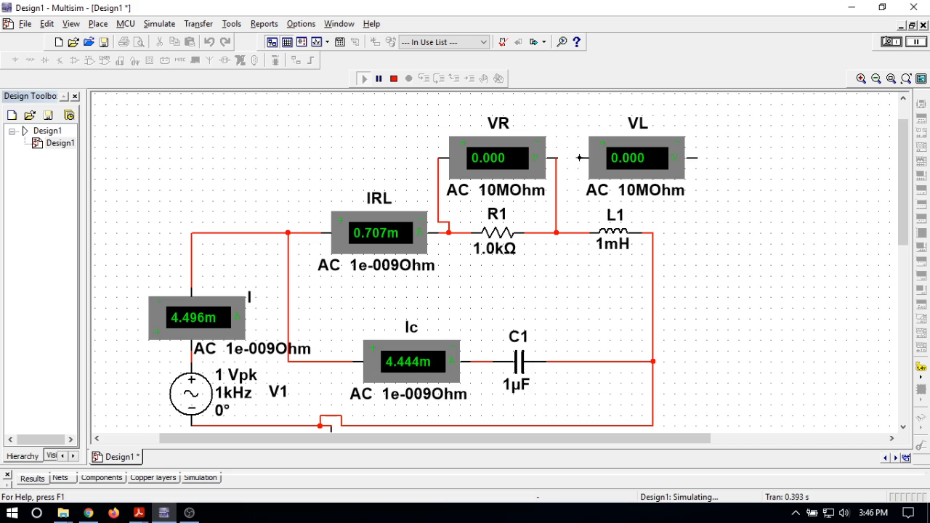
# Wire the VL voltmeter in parallel across L1.
pyautogui.click(579, 158)
pyautogui.click(577, 232)
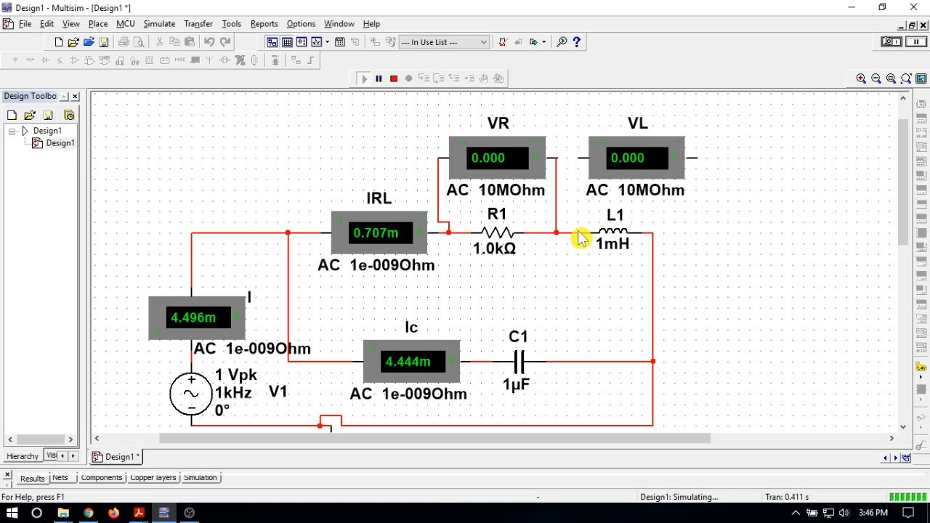
pyautogui.click(697, 158)
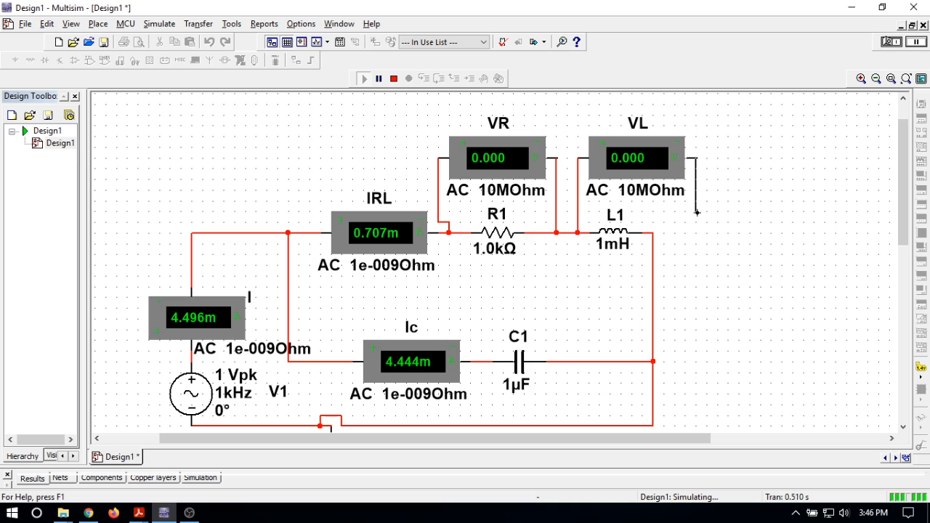
pyautogui.click(653, 233)
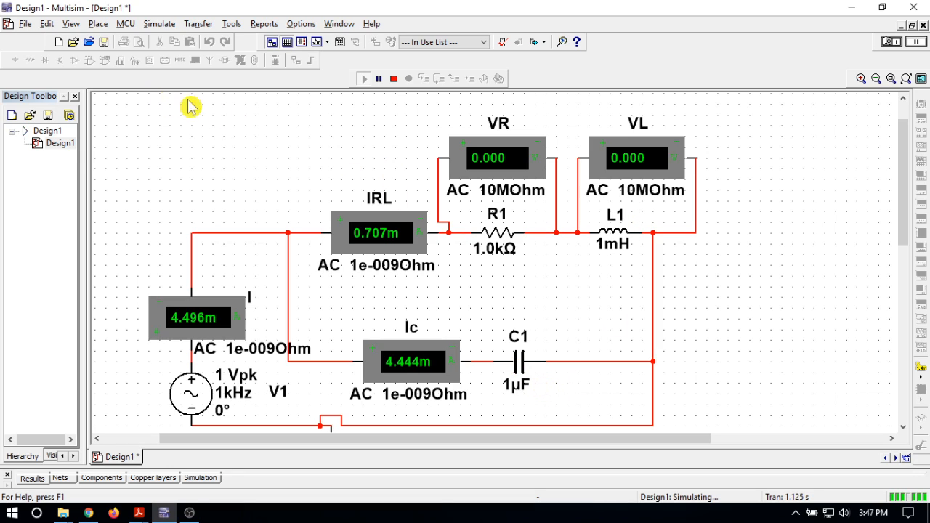
# Stop the running simulation and place a horizontal voltmeter (VOLTMETER_H) above capacitor C1.
pyautogui.click(394, 78)
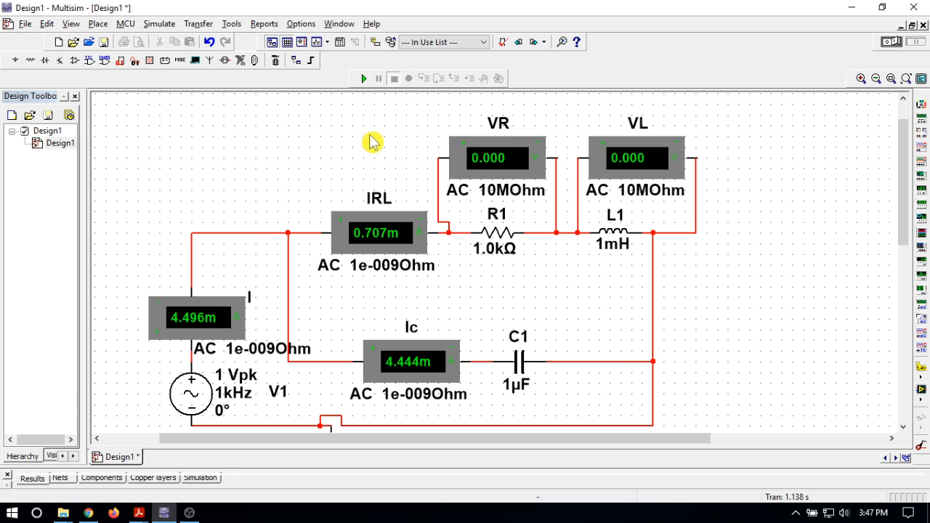
pyautogui.click(149, 62)
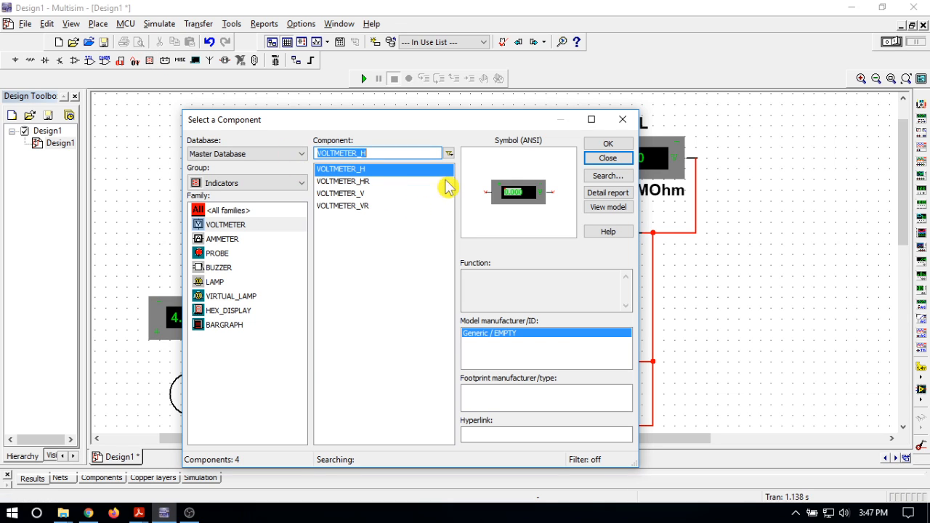
pyautogui.click(617, 146)
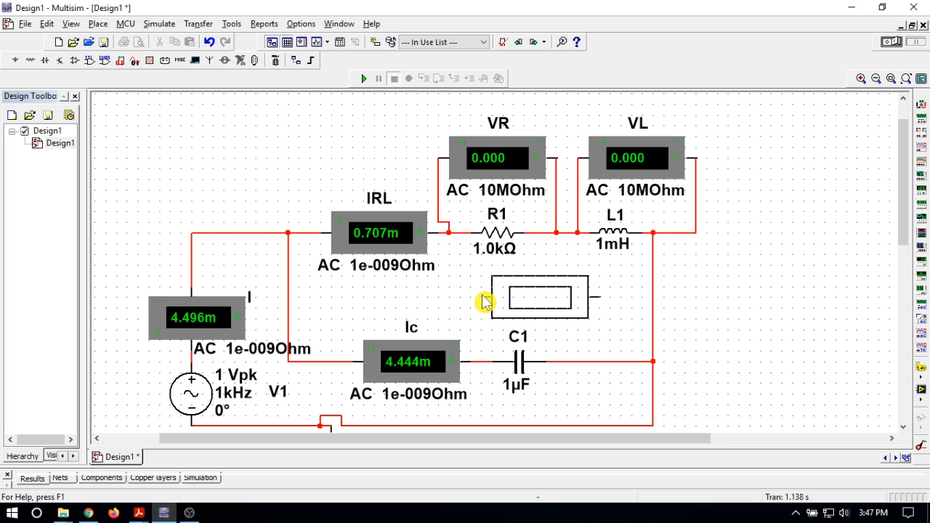
pyautogui.press('Escape')
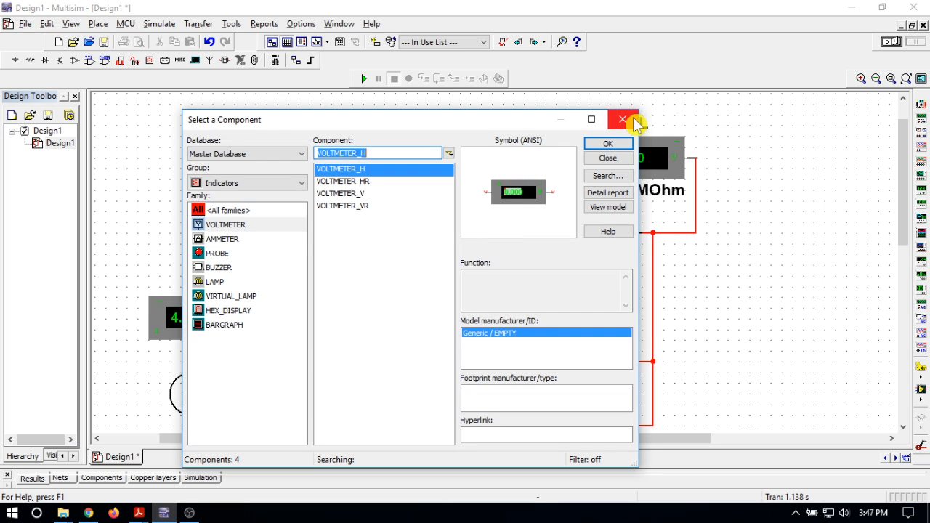
pyautogui.click(616, 157)
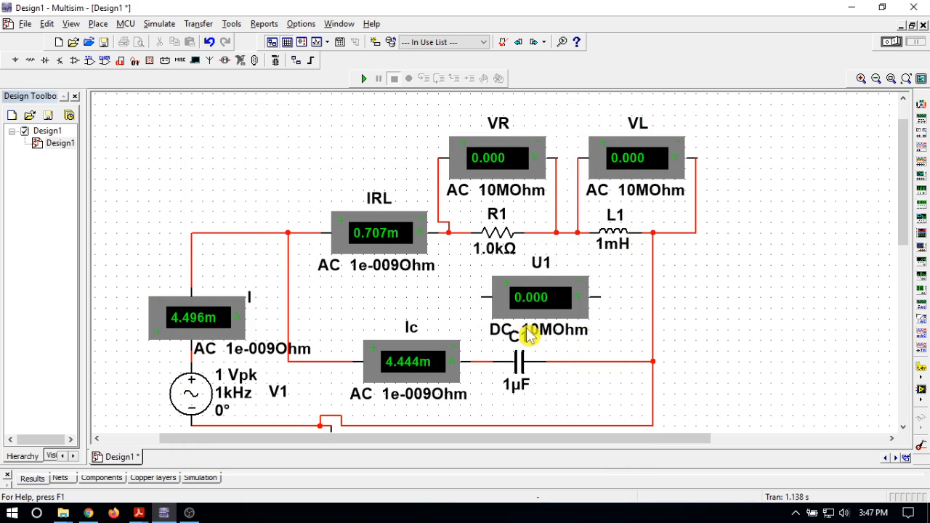
pyautogui.moveTo(485, 306); pyautogui.dragTo(535, 308)
pyautogui.press('Escape')
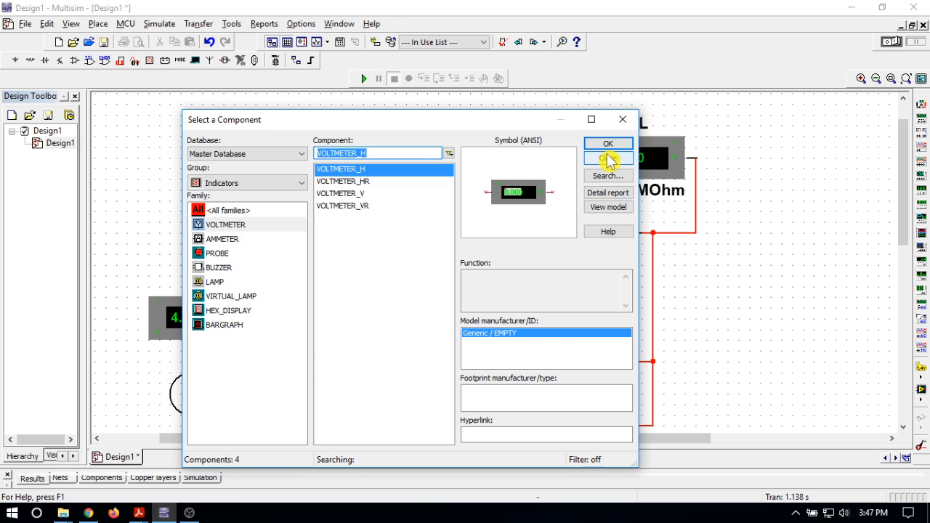
pyautogui.click(608, 159)
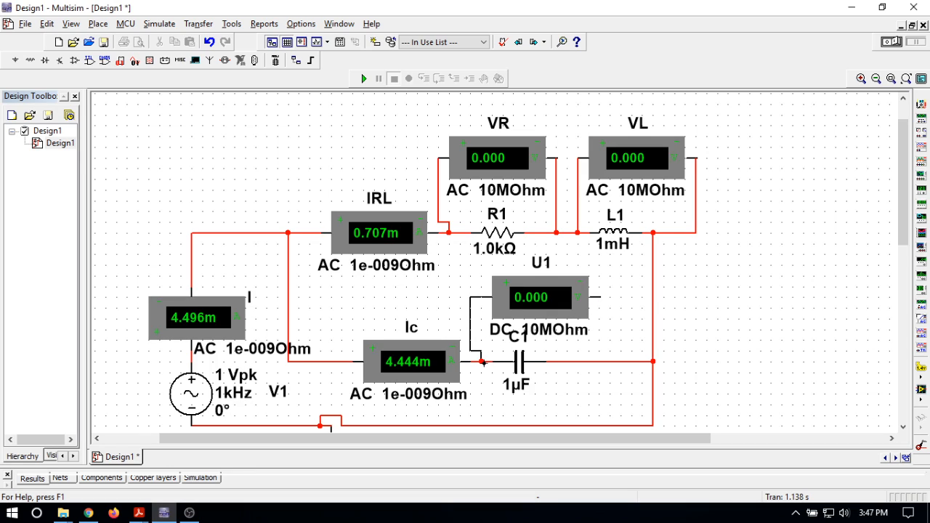
# Wire the new voltmeter in parallel across capacitor C1.
pyautogui.click(481, 362)
pyautogui.click(600, 296)
pyautogui.click(599, 362)
# Set the mode of the voltmeter above C1 to AC and change its RefDes to VC.
pyautogui.doubleClick(545, 266)
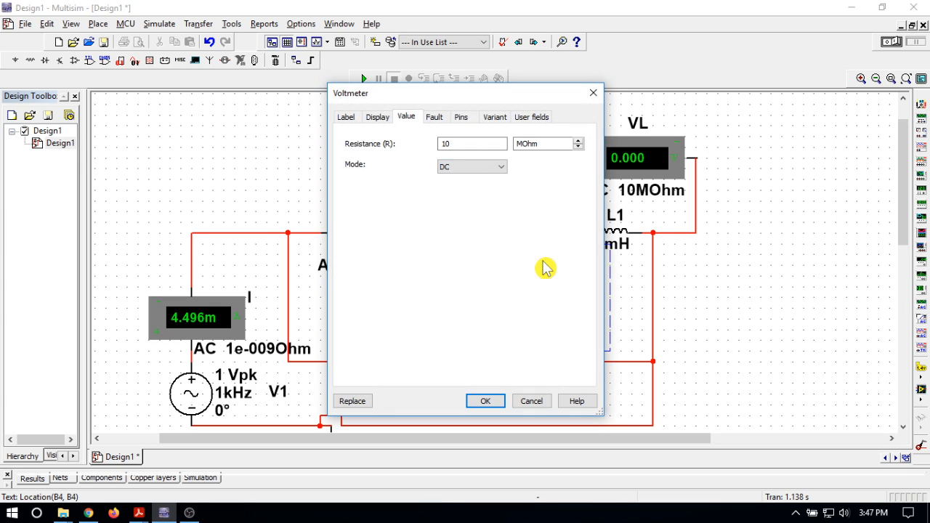
pyautogui.click(489, 170)
pyautogui.click(487, 190)
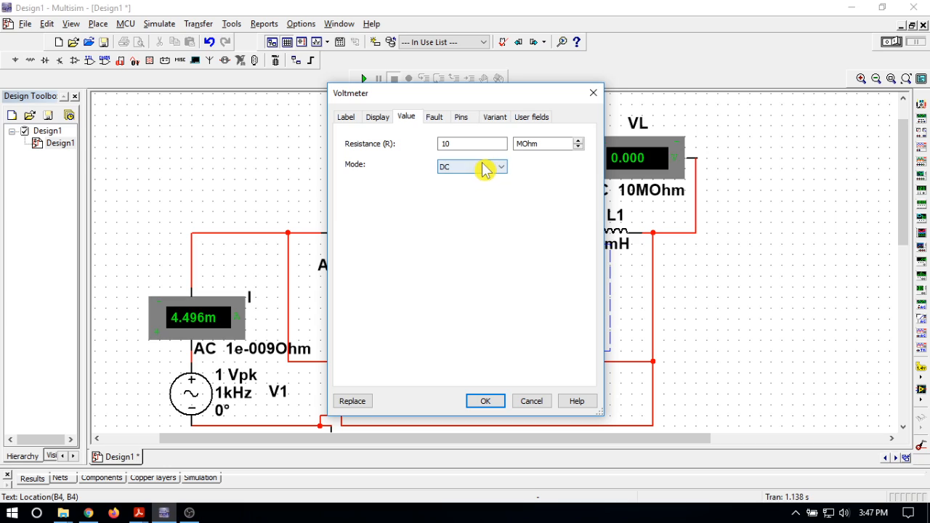
pyautogui.click(483, 167)
pyautogui.click(483, 182)
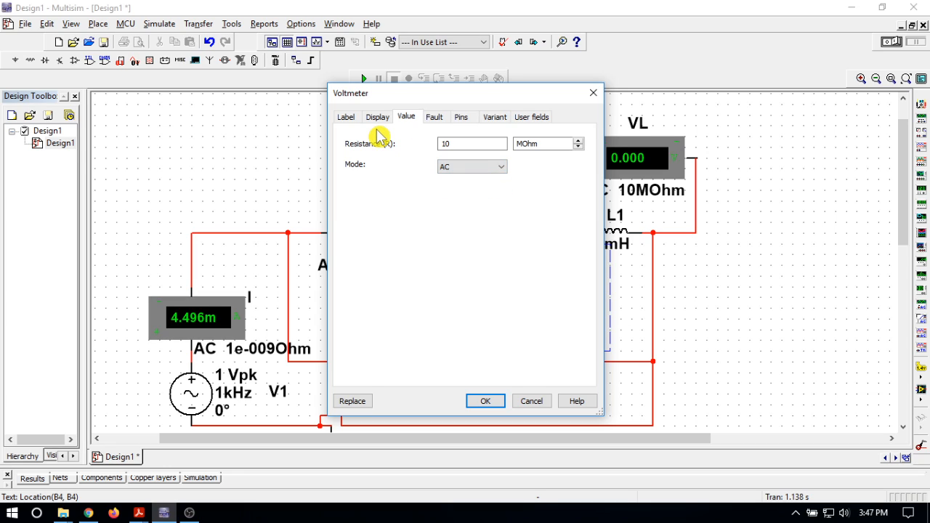
pyautogui.click(348, 118)
pyautogui.moveTo(373, 157); pyautogui.dragTo(333, 163)
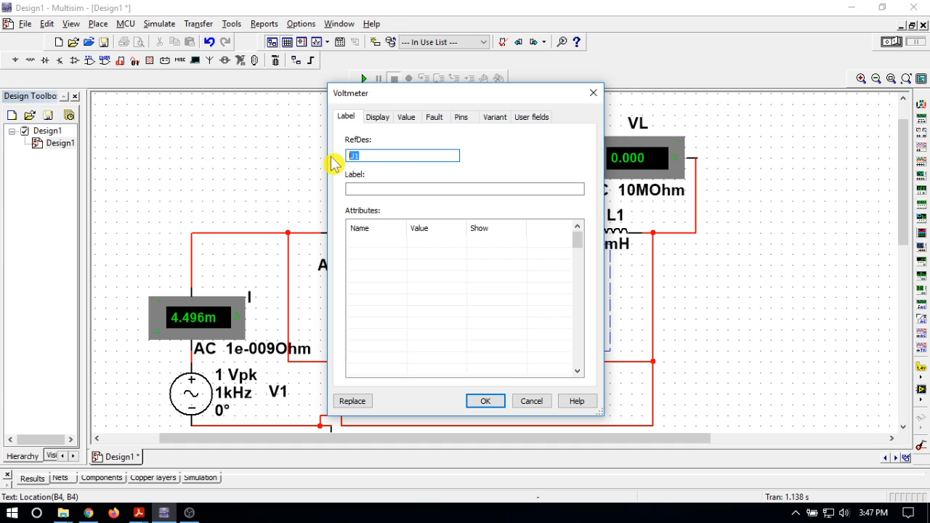
pyautogui.write('VC')
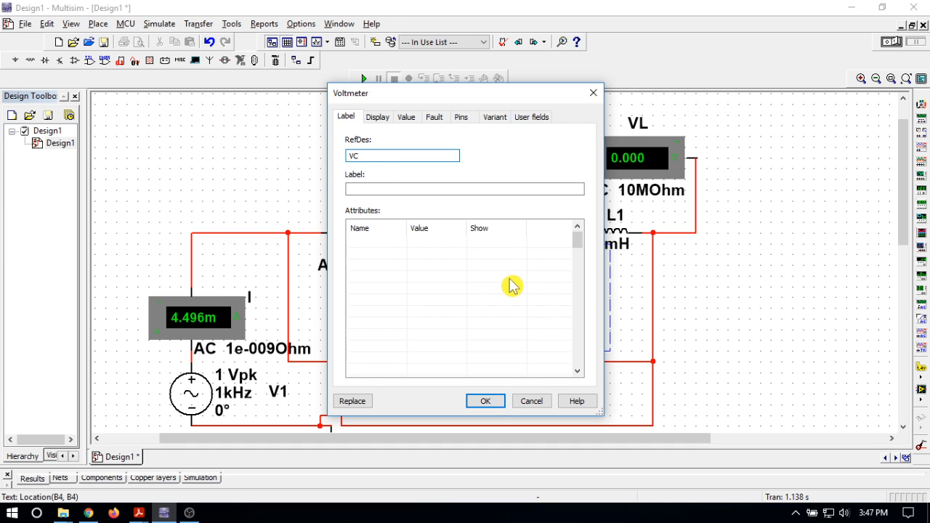
pyautogui.click(484, 402)
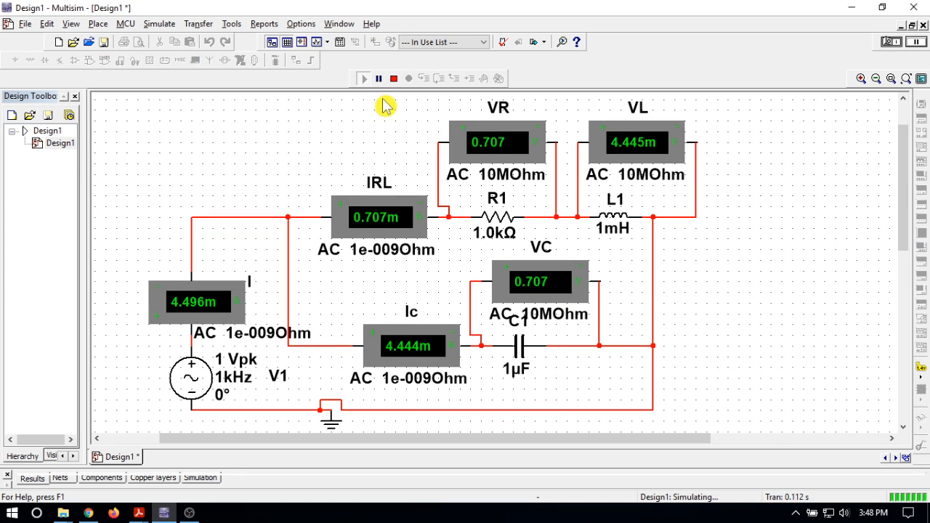
# Stop the running simulation.
pyautogui.click(394, 80)
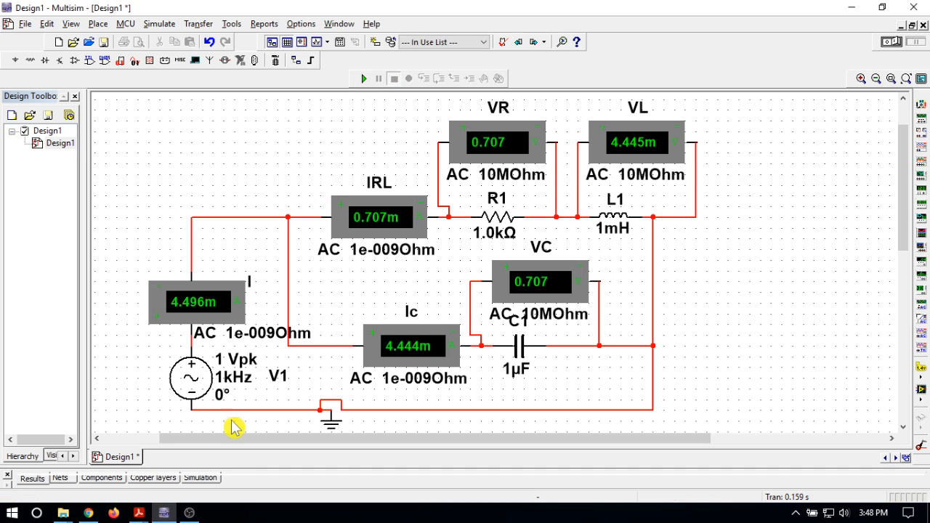
pyautogui.moveTo(189, 513)
pyautogui.click(188, 474)
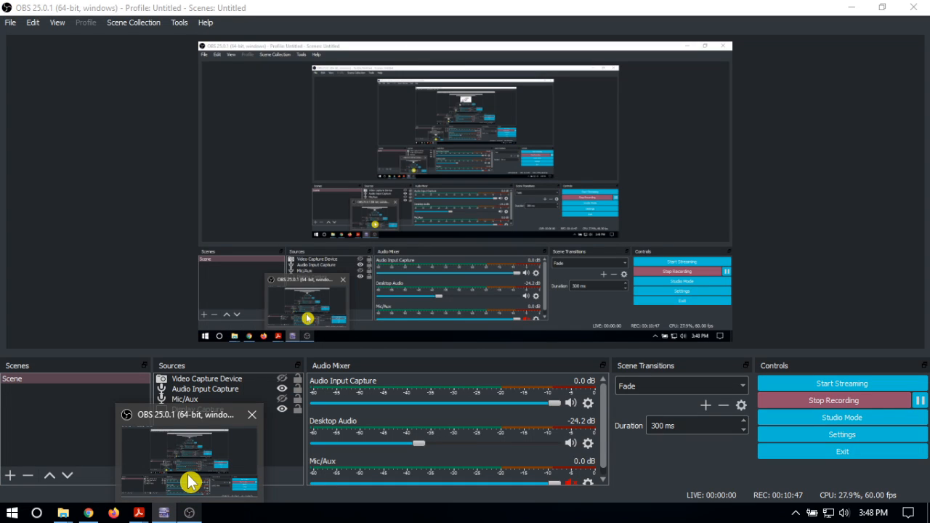
pyautogui.moveTo(141, 513)
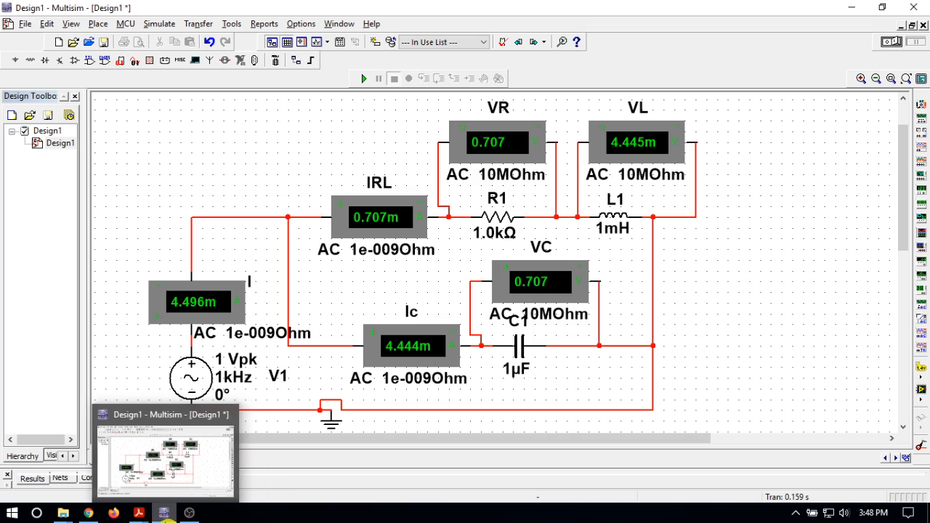
pyautogui.click(164, 513)
pyautogui.press('Escape')
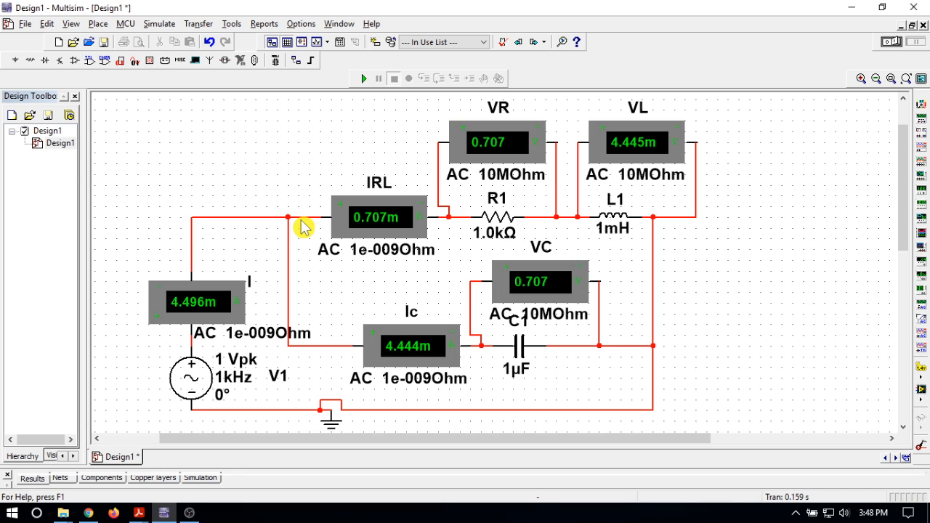
# Set the AC source V1 to a peak voltage of 100 V and a frequency of 50 Hz.
pyautogui.doubleClick(186, 384)
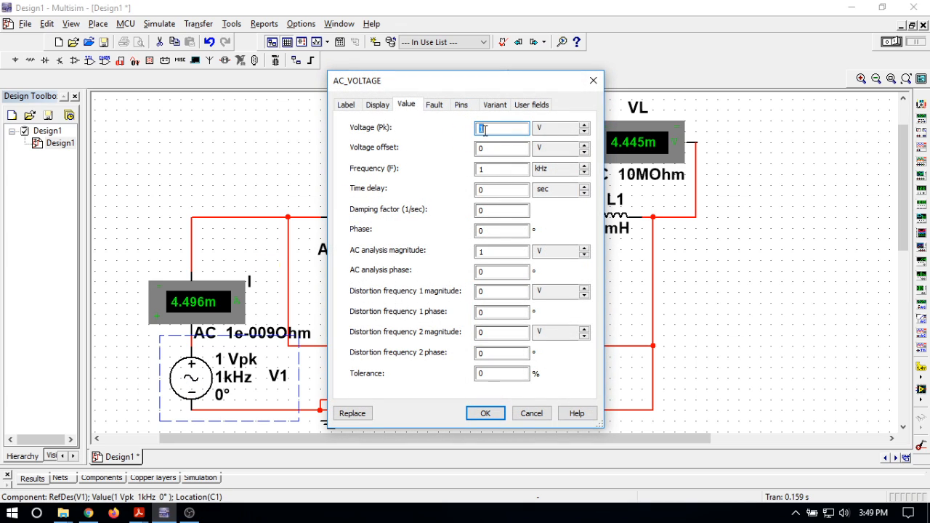
pyautogui.click(485, 130)
pyautogui.write('00')
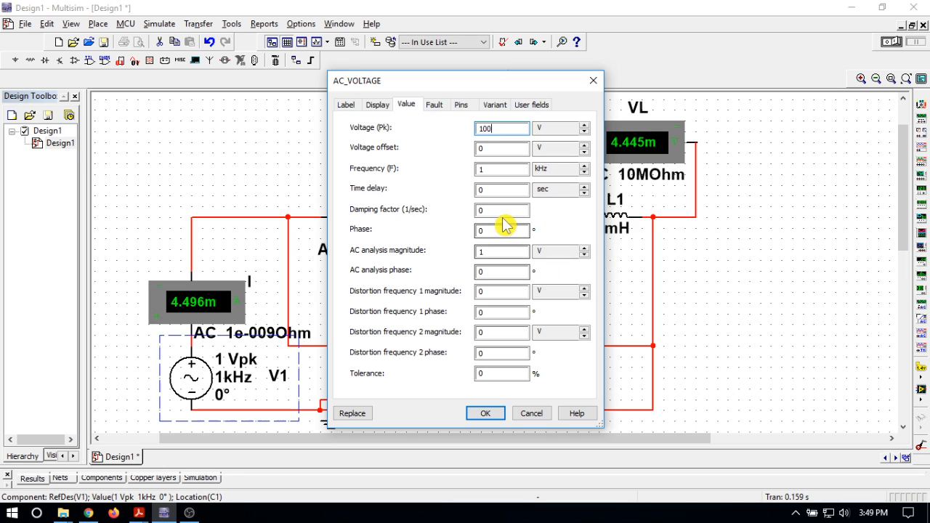
pyautogui.click(500, 168)
pyautogui.moveTo(500, 168); pyautogui.dragTo(479, 169)
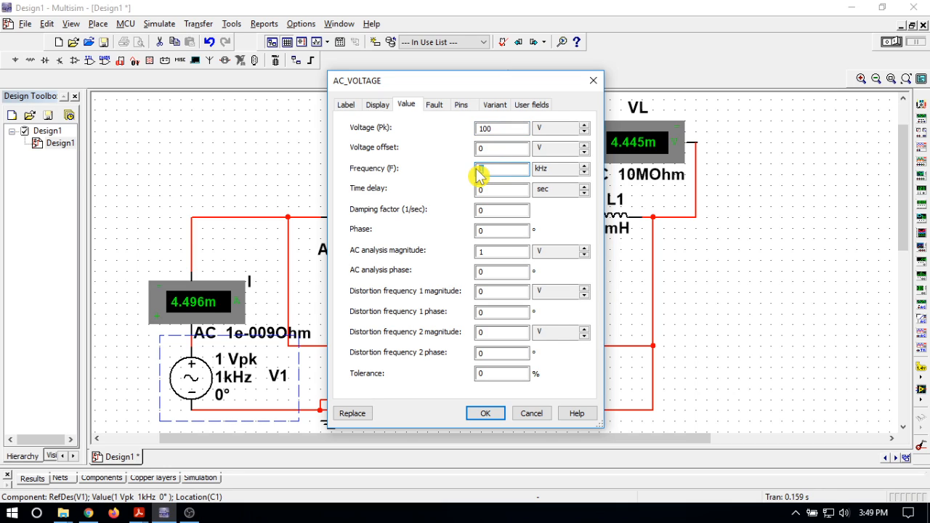
pyautogui.write('50')
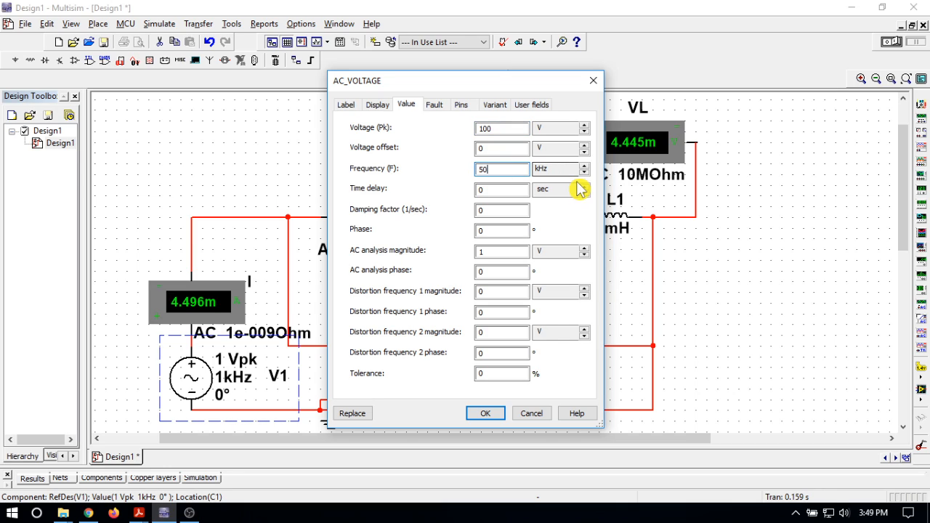
pyautogui.click(584, 172)
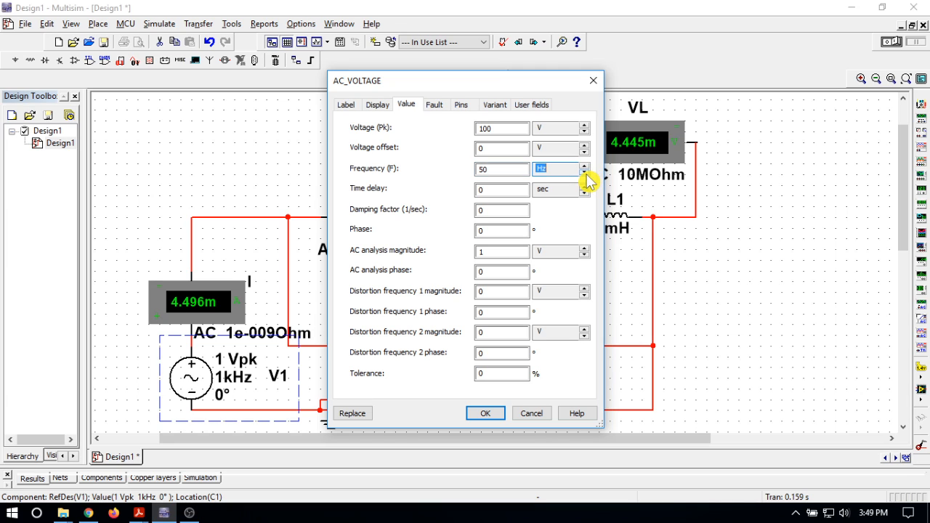
pyautogui.click(485, 412)
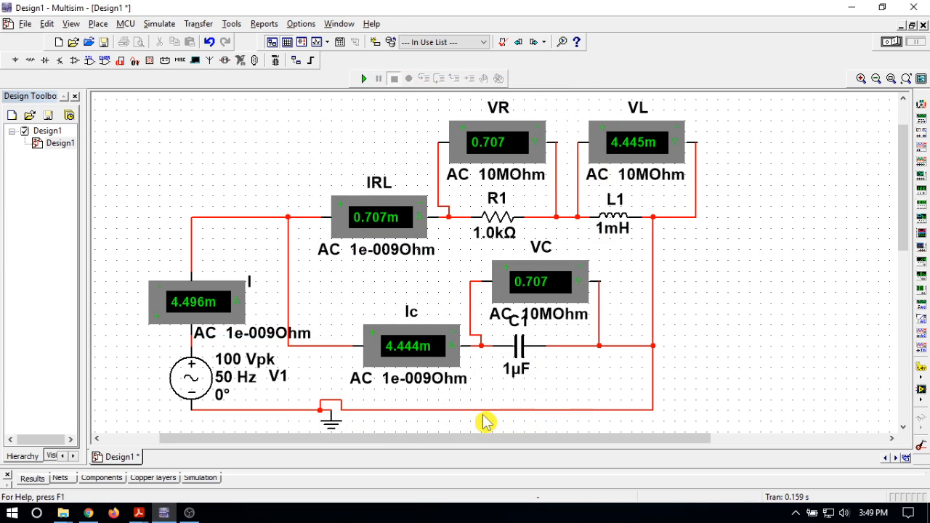
# Run the simulation with the source at 100 Vpk to read the ammeters and voltmeters, and stop it.
pyautogui.click(363, 79)
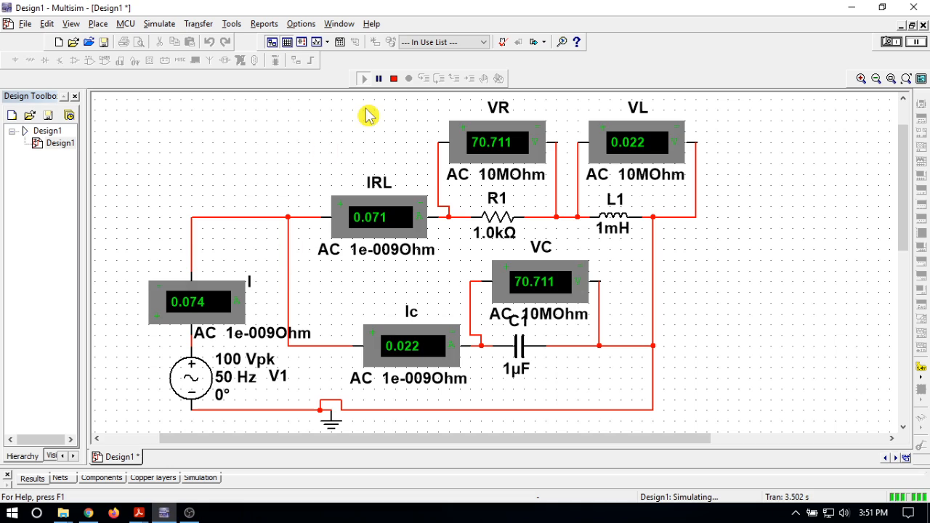
pyautogui.doubleClick(191, 393)
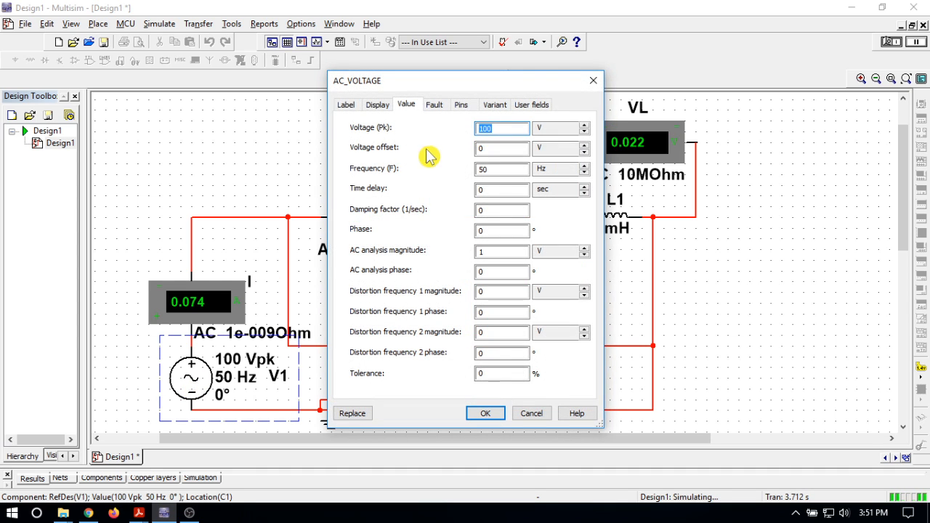
pyautogui.click(594, 81)
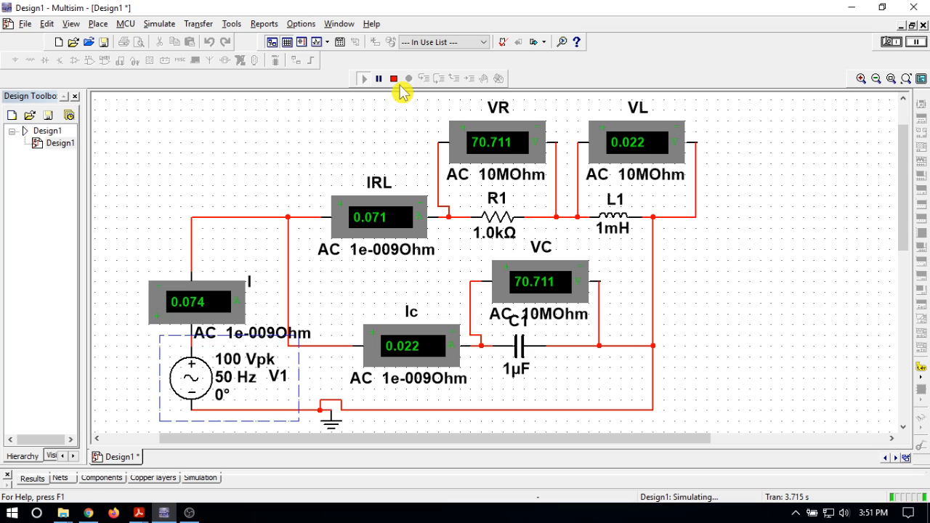
pyautogui.click(394, 78)
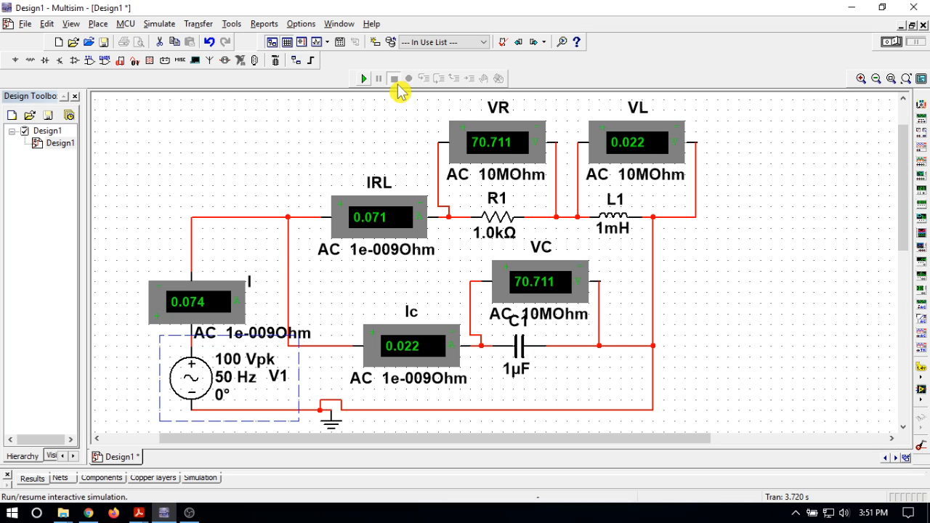
# Set V1's peak voltage to 120 V and simulate the circuit to read the meters, stopping the run when done.
pyautogui.doubleClick(200, 389)
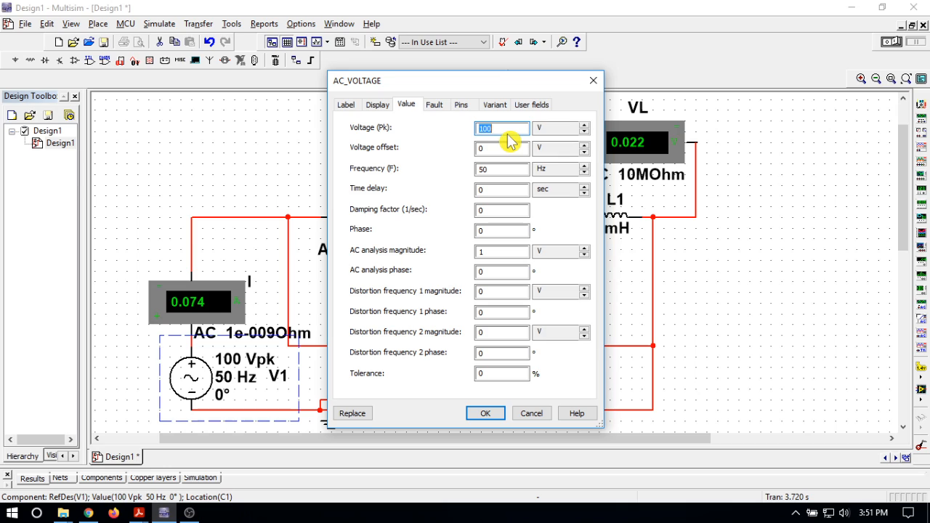
pyautogui.write('12')
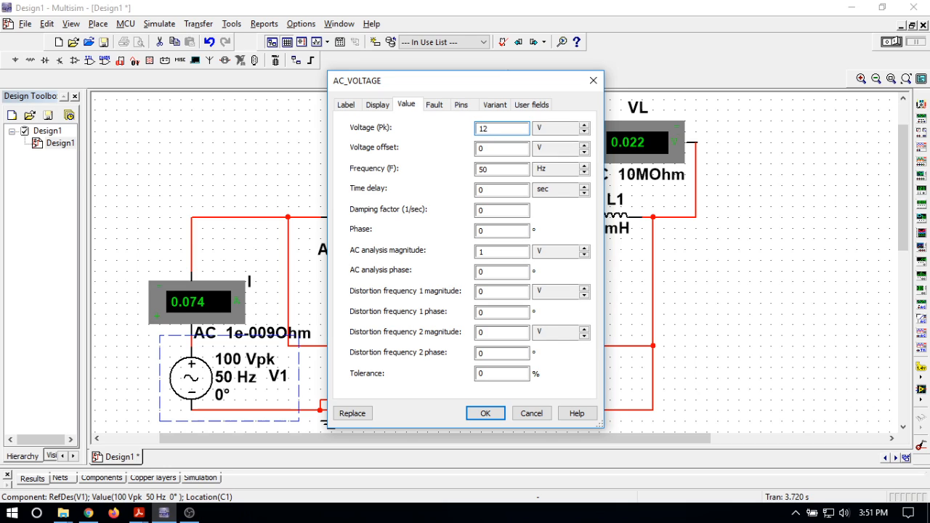
pyautogui.click(484, 414)
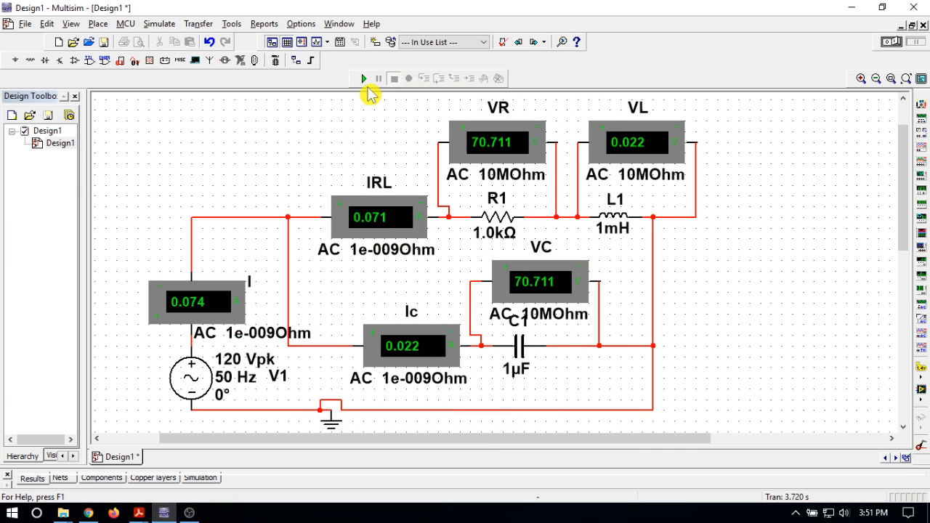
pyautogui.click(363, 80)
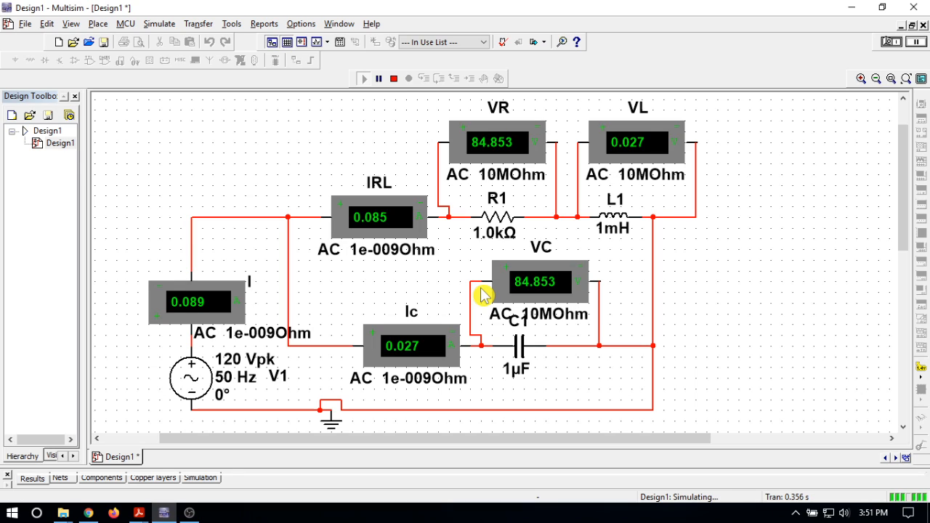
pyautogui.click(394, 79)
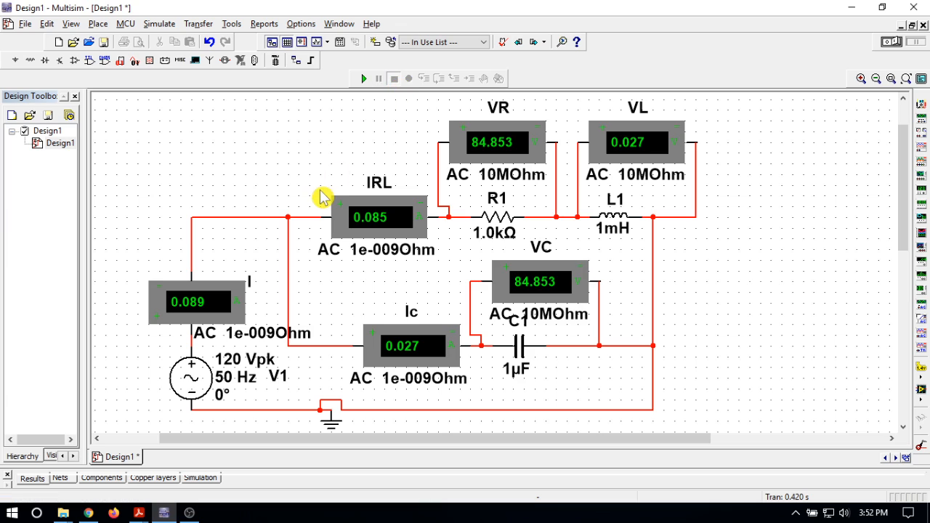
# Set V1's peak voltage to 140 V and simulate the circuit to read all the meters, stopping the run when done.
pyautogui.click(185, 378)
pyautogui.doubleClick(185, 378)
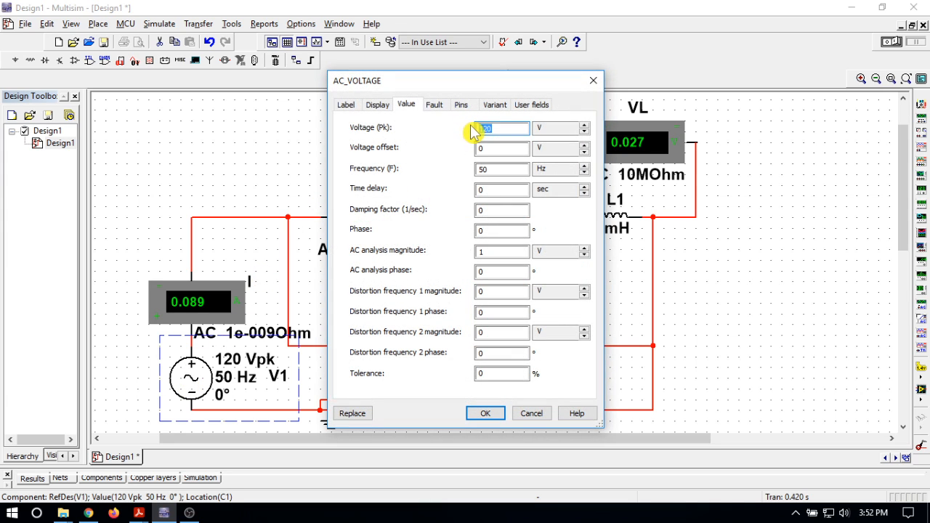
pyautogui.write('14')
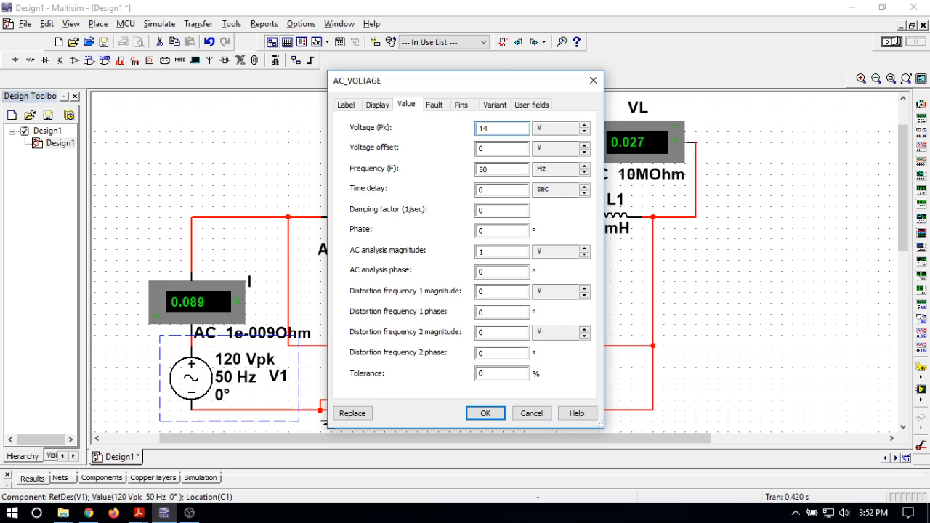
pyautogui.click(485, 419)
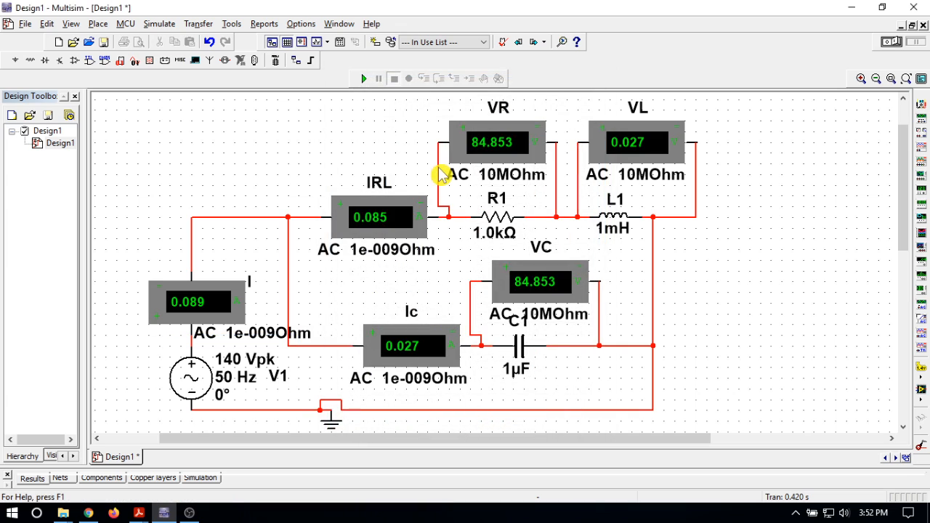
pyautogui.click(363, 79)
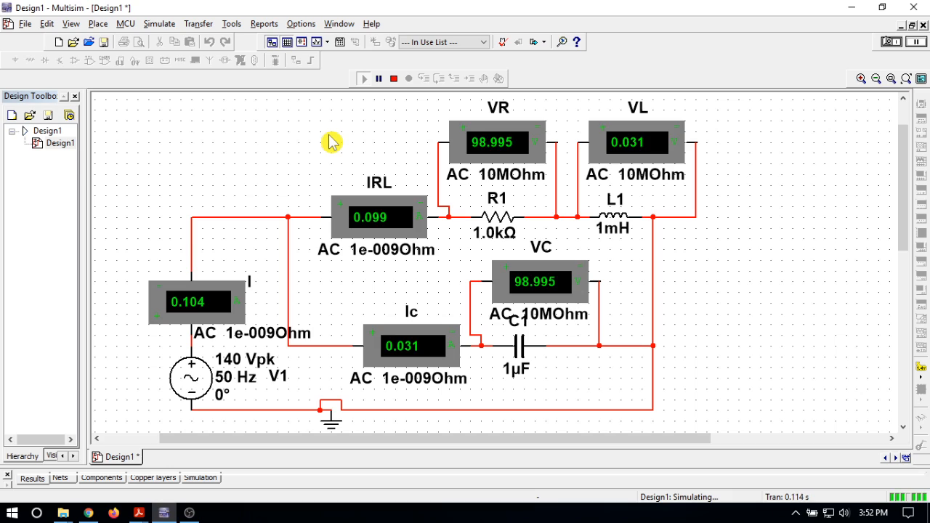
pyautogui.click(393, 78)
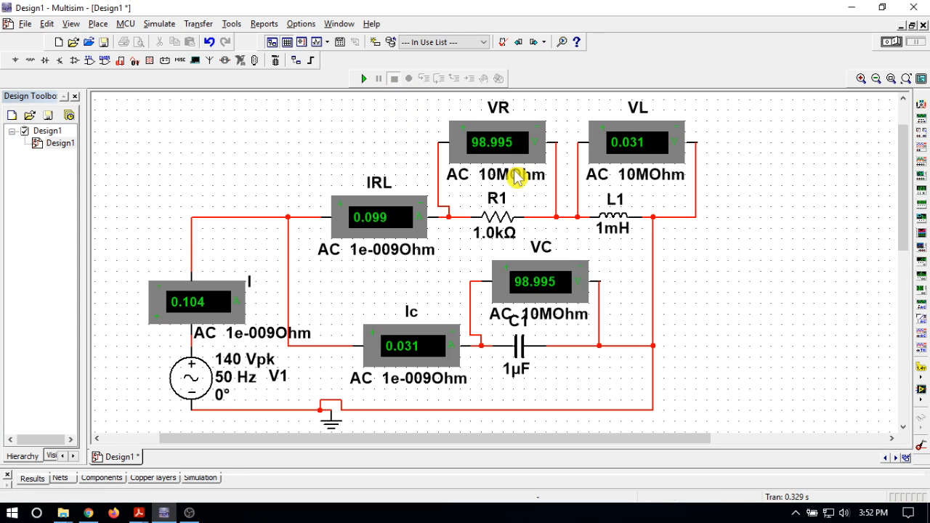
# Set resistor R1 to 200 Ω and simulate the circuit to read the branch currents and voltages, then stop the run.
pyautogui.doubleClick(505, 229)
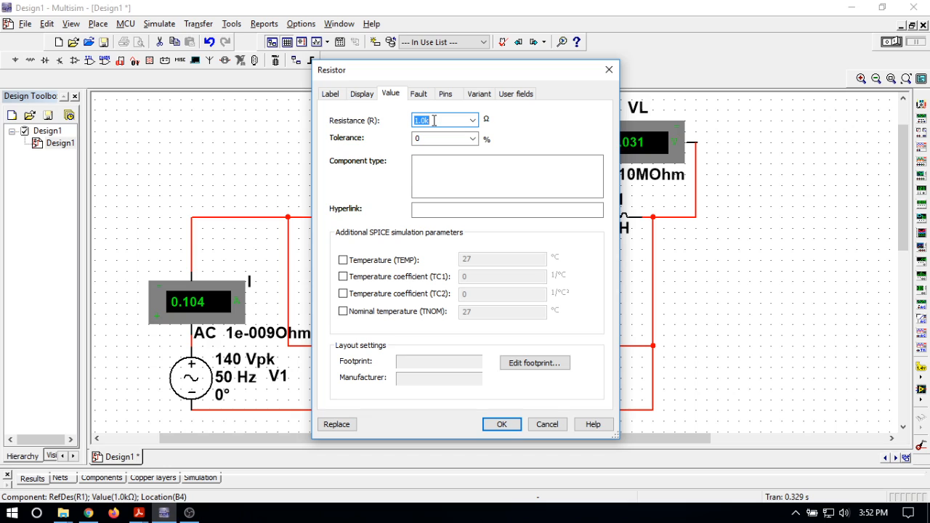
pyautogui.click(473, 121)
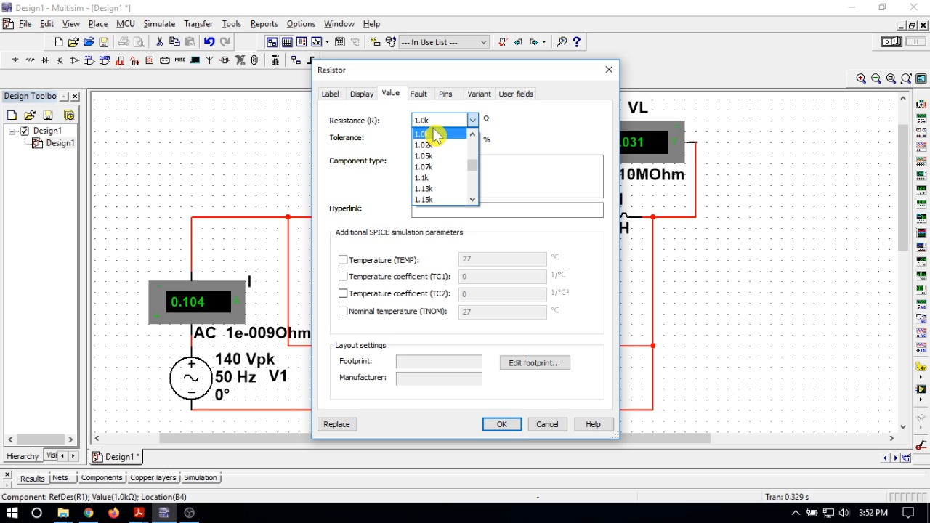
pyautogui.write('100')
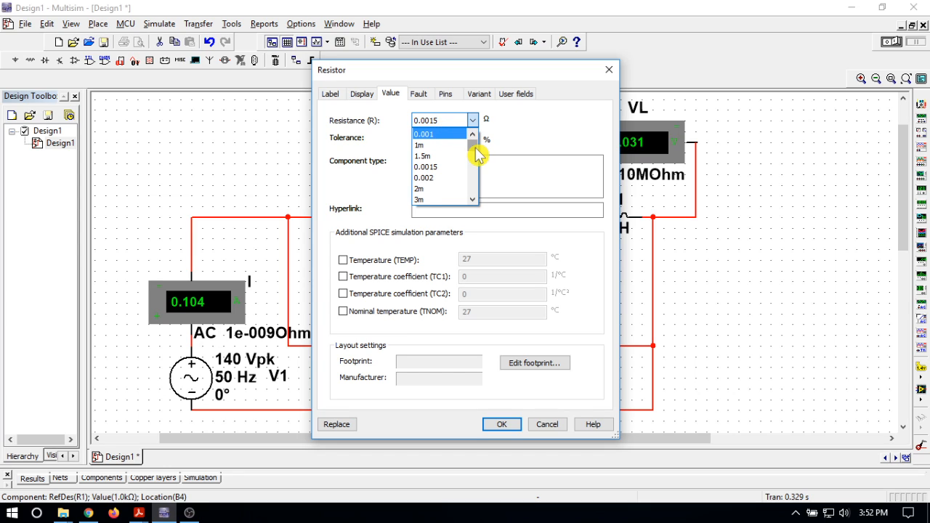
pyautogui.moveTo(477, 154)
pyautogui.mouseDown()
pyautogui.moveTo(478, 193)
pyautogui.moveTo(477, 172)
pyautogui.mouseUp()
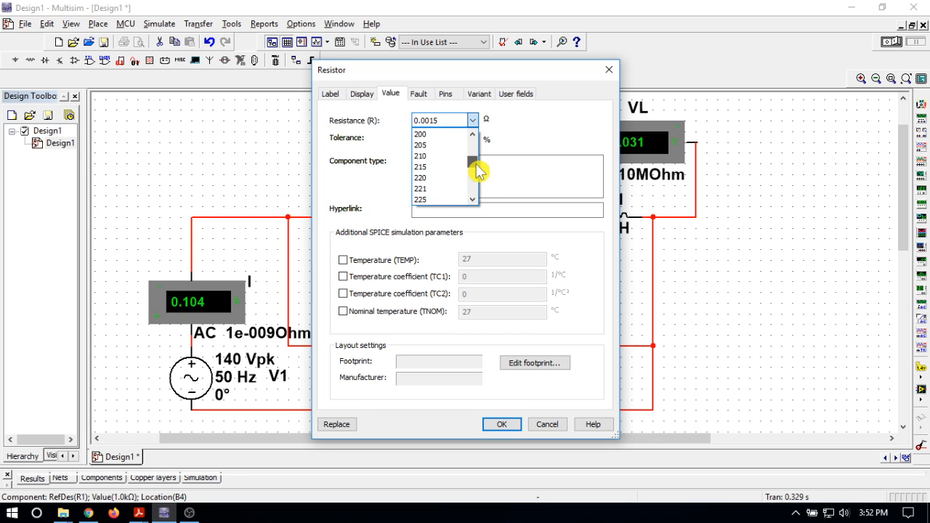
pyautogui.click(436, 135)
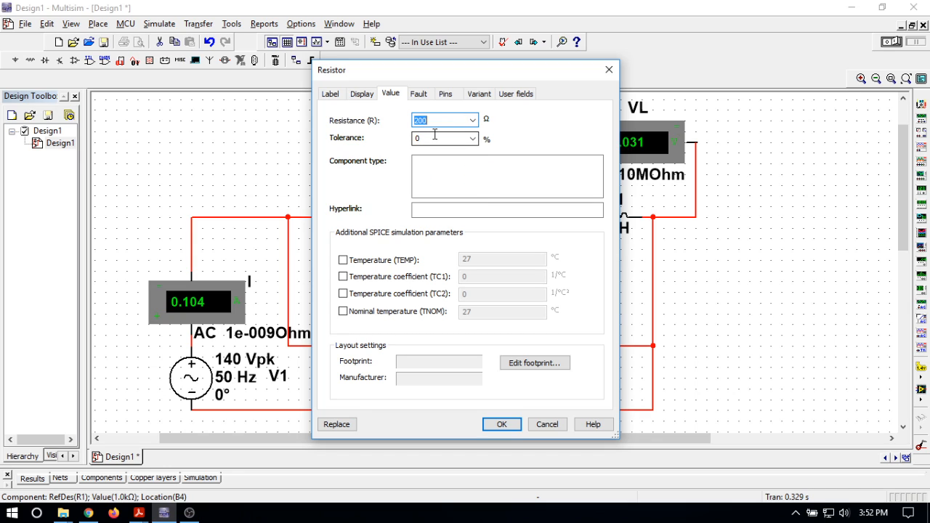
pyautogui.click(501, 426)
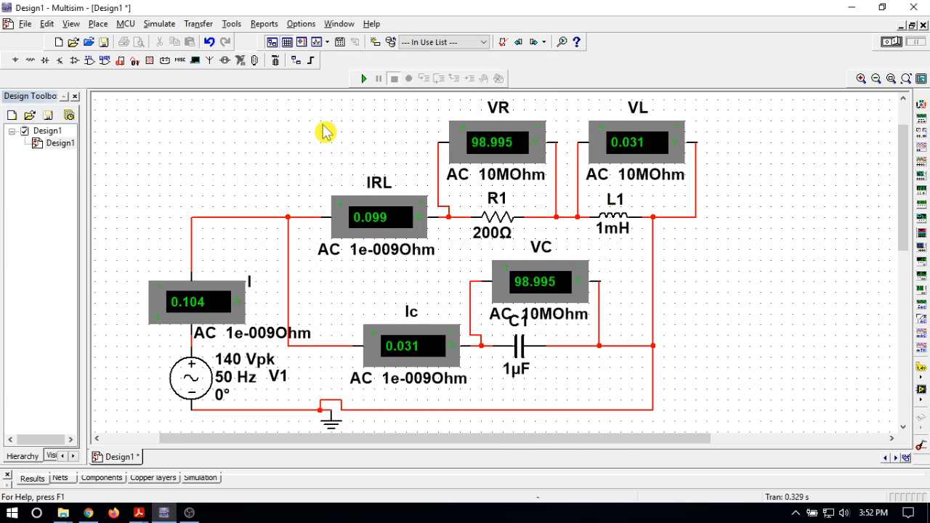
pyautogui.click(363, 80)
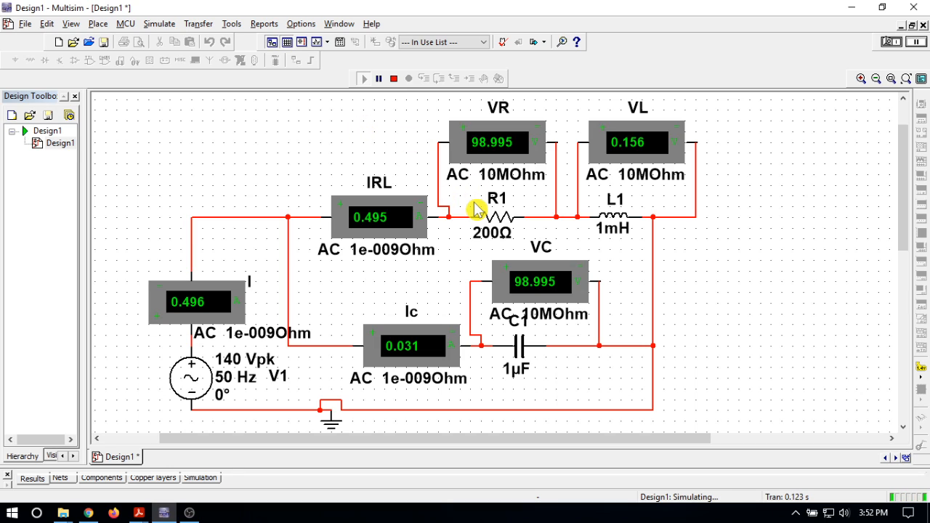
pyautogui.click(394, 81)
# Reduce R1 to 20 Ω and run the simulation to read the meters, stopping it when done.
pyautogui.doubleClick(498, 233)
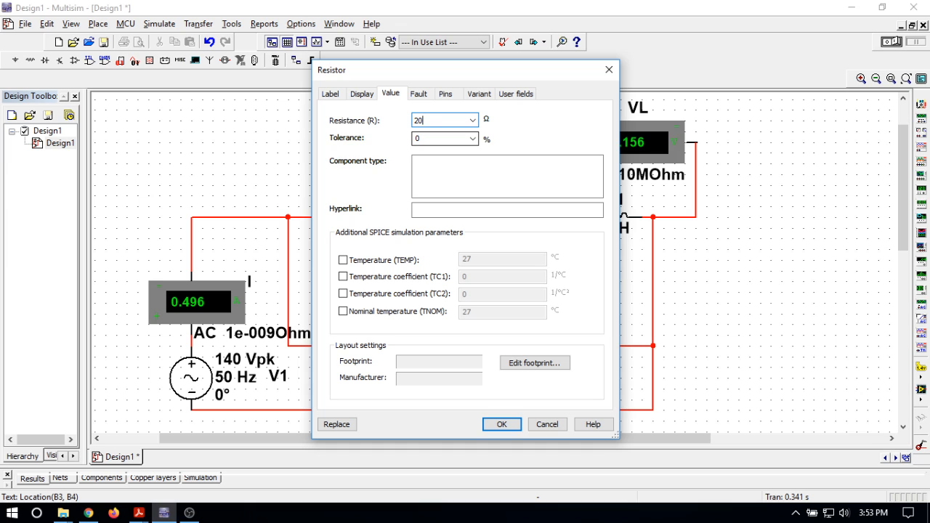
pyautogui.click(500, 425)
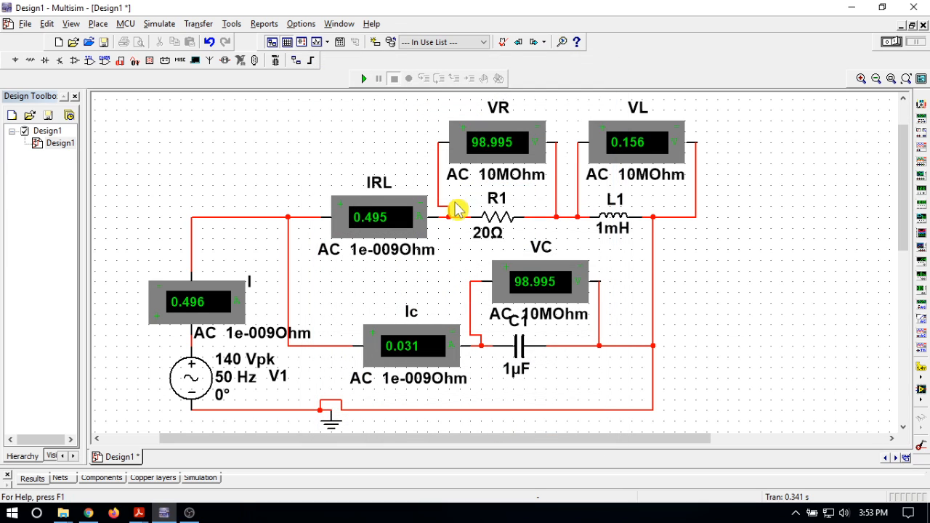
pyautogui.click(362, 80)
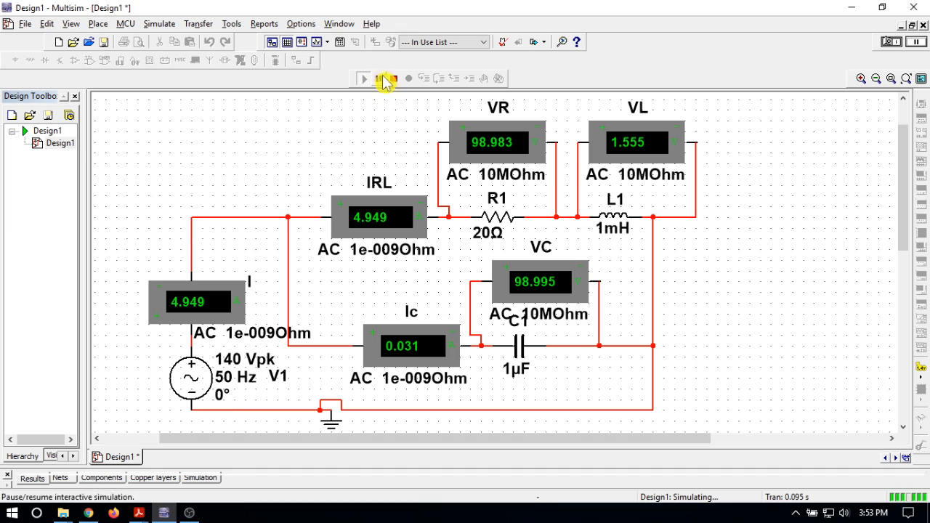
pyautogui.click(394, 79)
# Set R1's resistance to 5 Ω, simulate the circuit to read the ammeters and voltmeters, and stop the simulation.
pyautogui.click(489, 232)
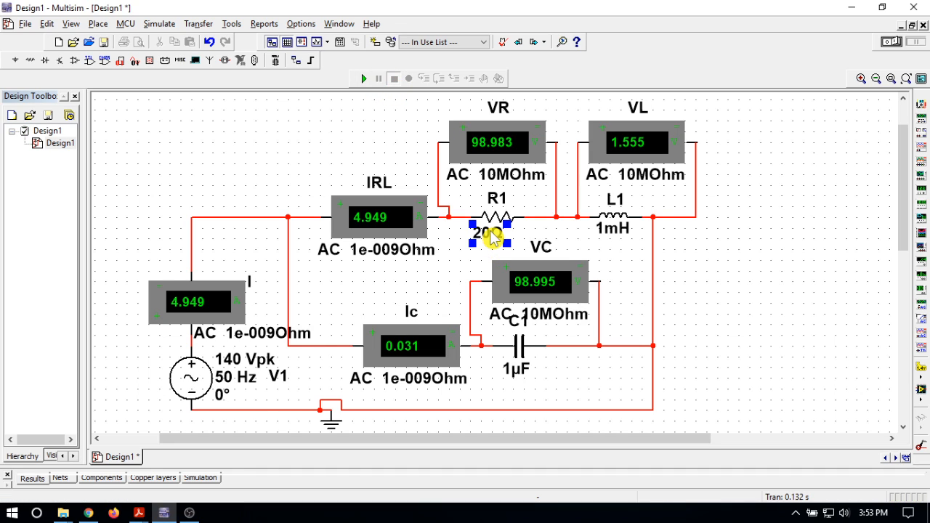
pyautogui.doubleClick(490, 231)
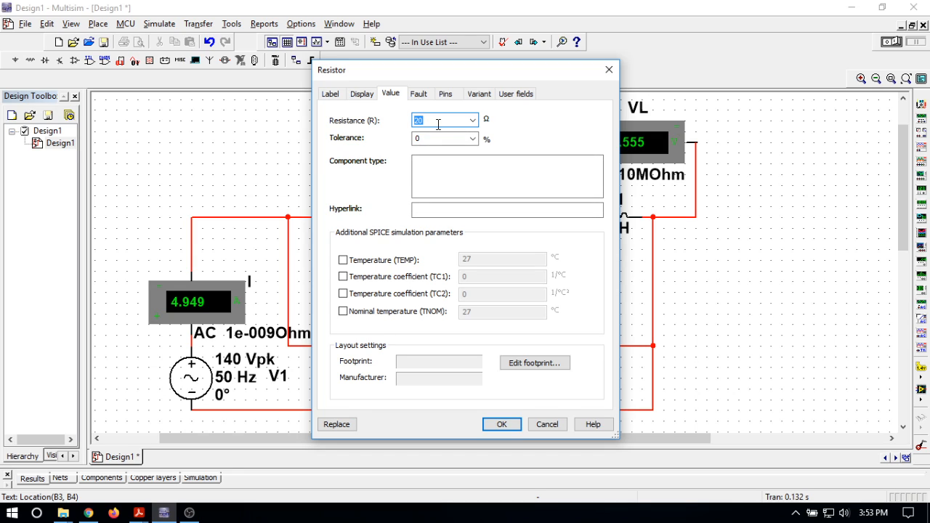
pyautogui.click(501, 425)
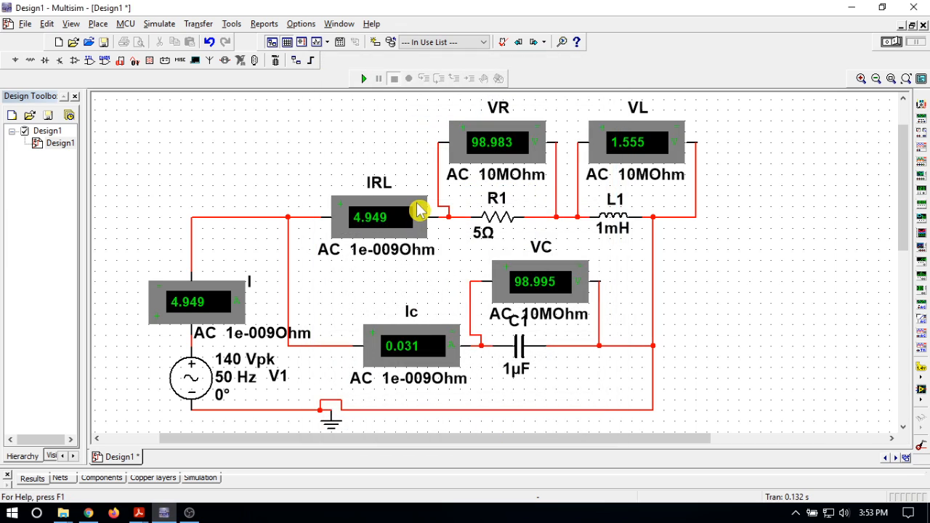
pyautogui.click(364, 79)
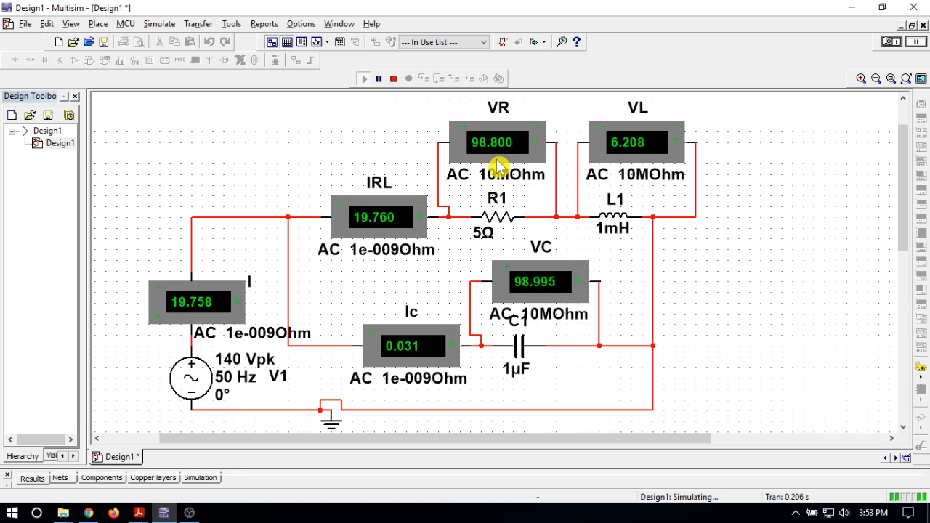
pyautogui.click(393, 80)
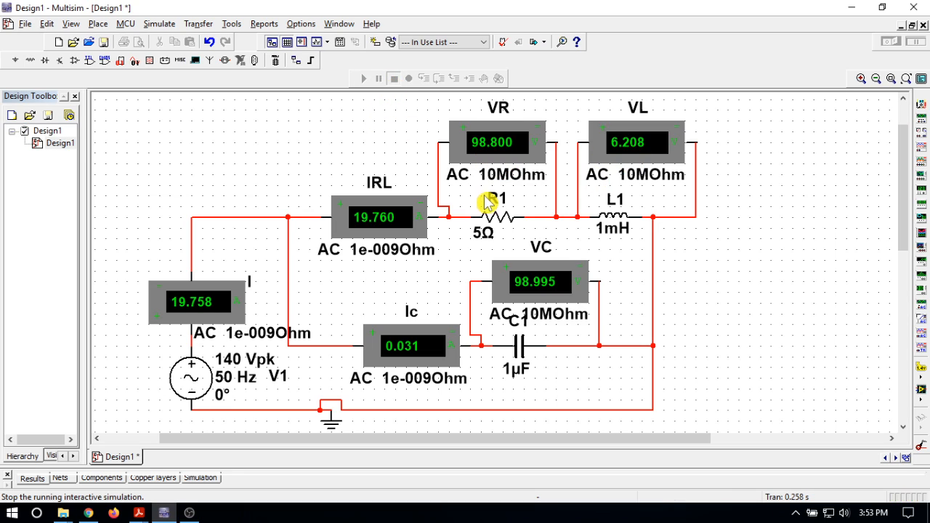
# Change R1's resistance to 1 Ω and start the simulation to measure the currents and voltages.
pyautogui.click(486, 234)
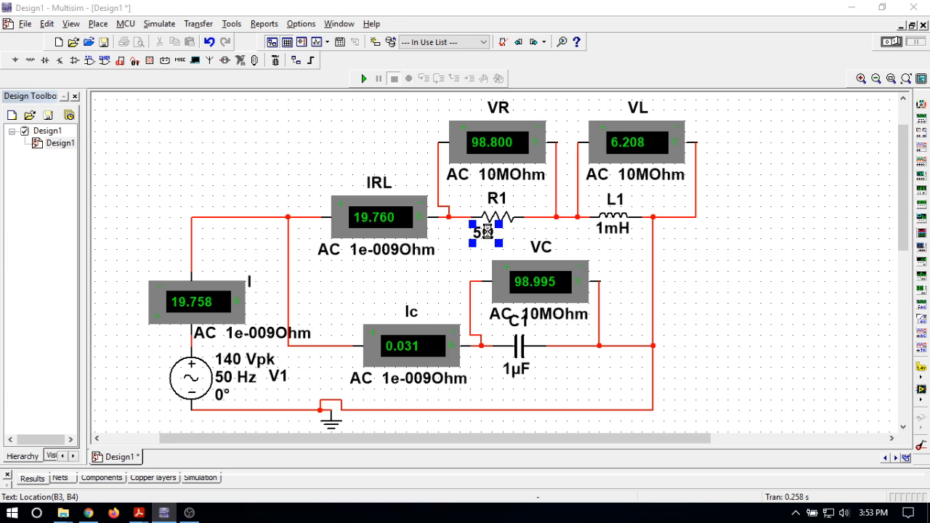
pyautogui.doubleClick(487, 231)
pyautogui.write('1')
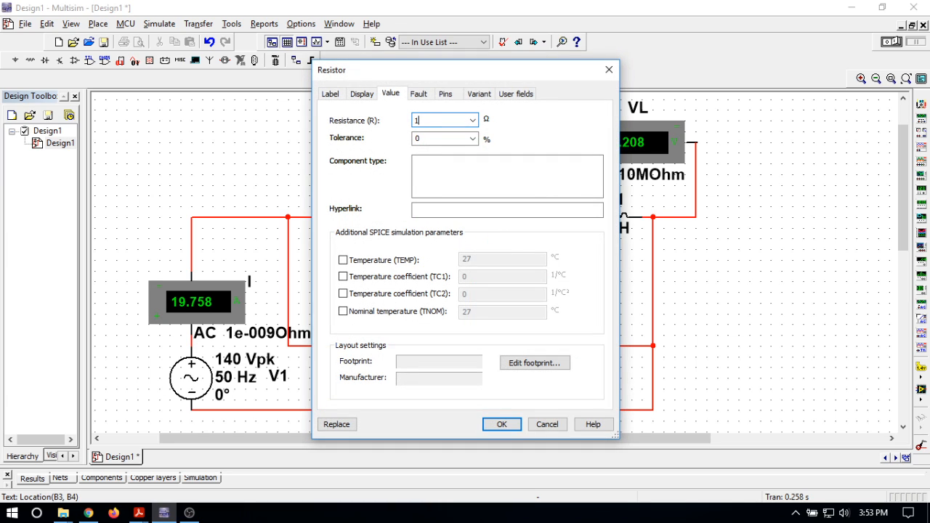
pyautogui.click(496, 429)
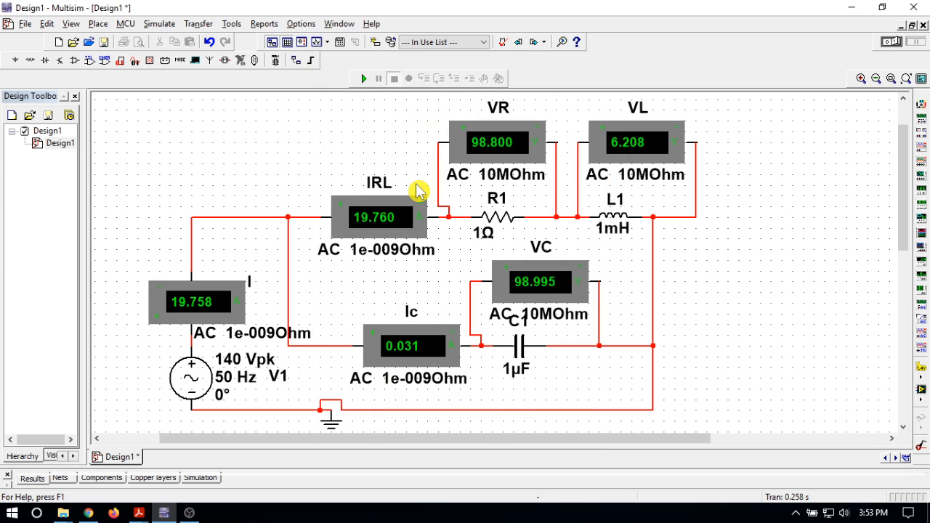
pyautogui.click(364, 78)
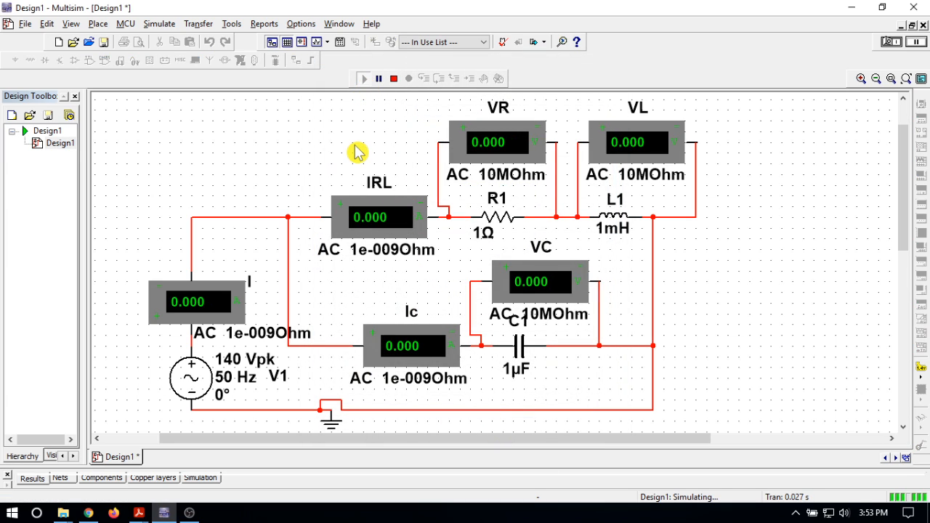